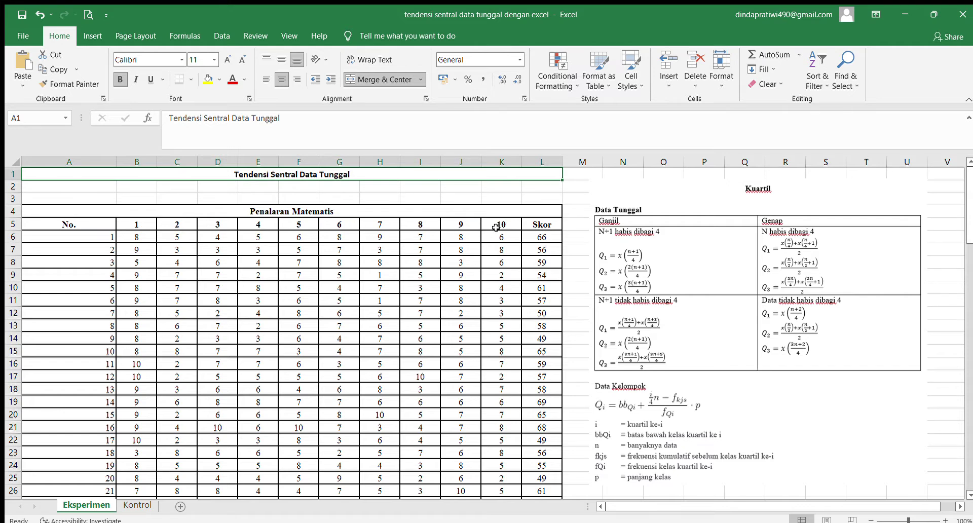
pyautogui.scroll(-2, 81, 358)
pyautogui.scroll(-3, 81, 359)
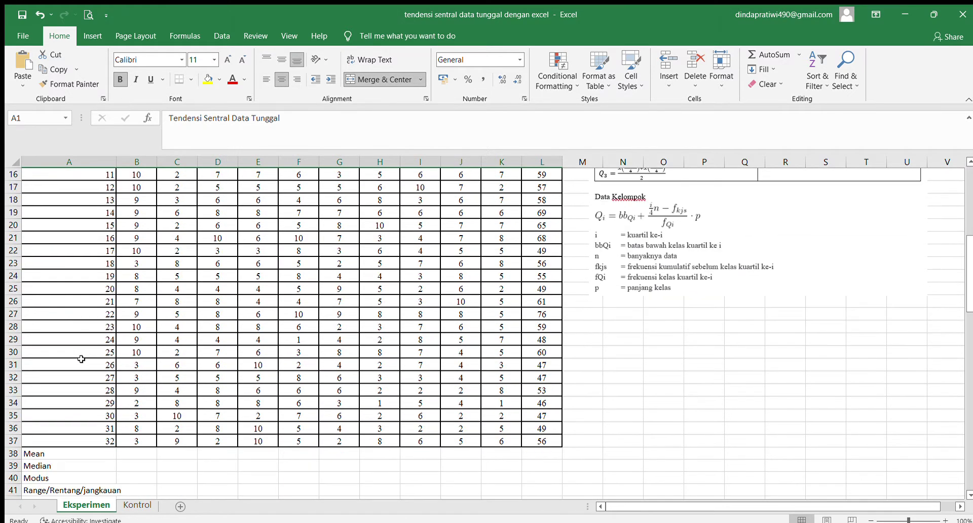
pyautogui.click(95, 439)
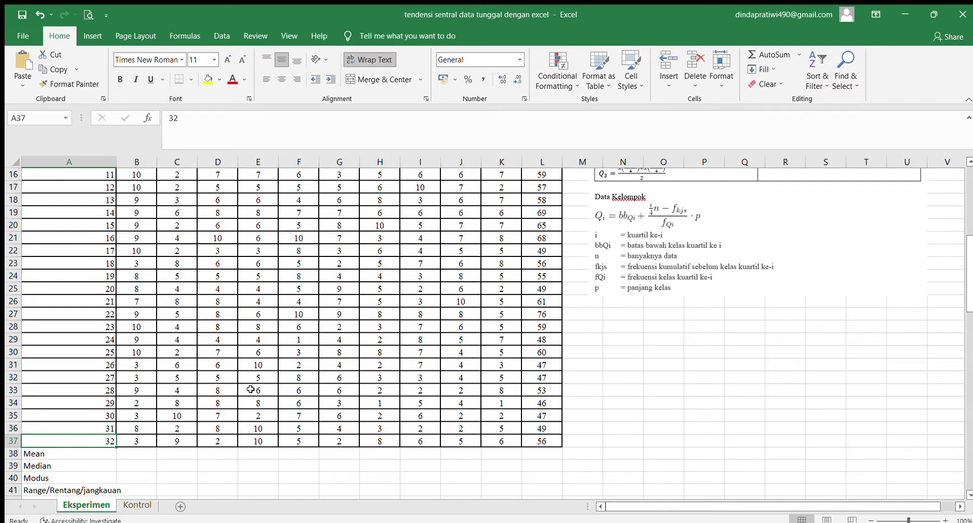
pyautogui.scroll(4, 250, 389)
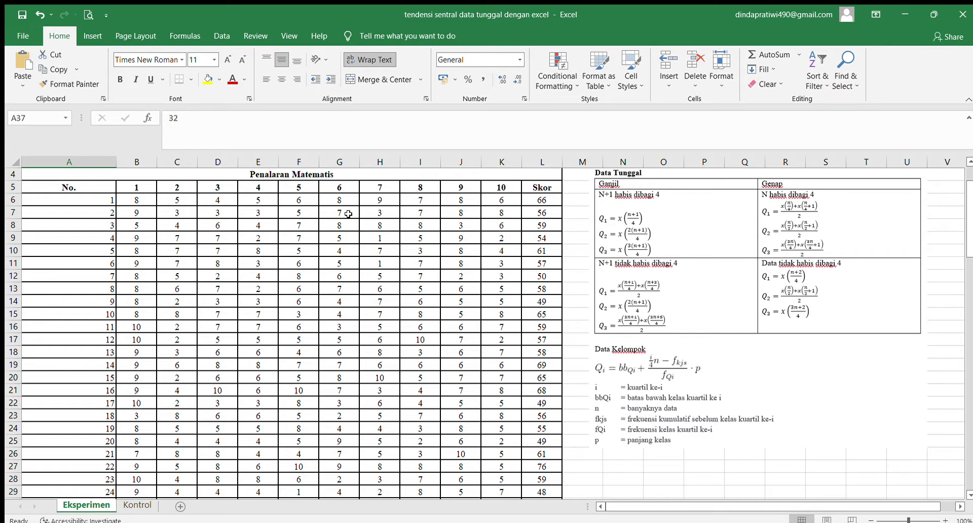
# - Replace the first Skor value in L6 with a SUM formula over B6:K6
pyautogui.click(547, 199)
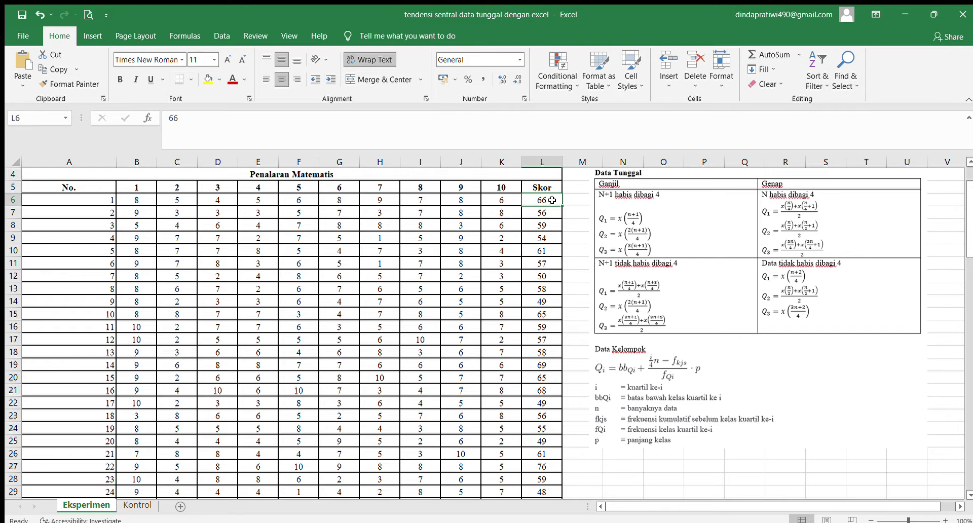
pyautogui.write('=su')
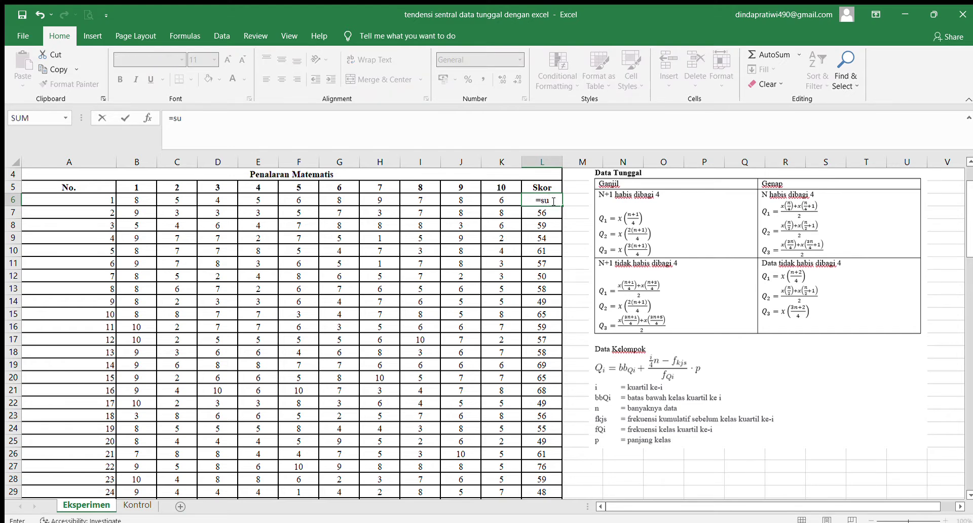
pyautogui.write('m(')
pyautogui.click(127, 200)
pyautogui.moveTo(200, 195); pyautogui.dragTo(501, 196)
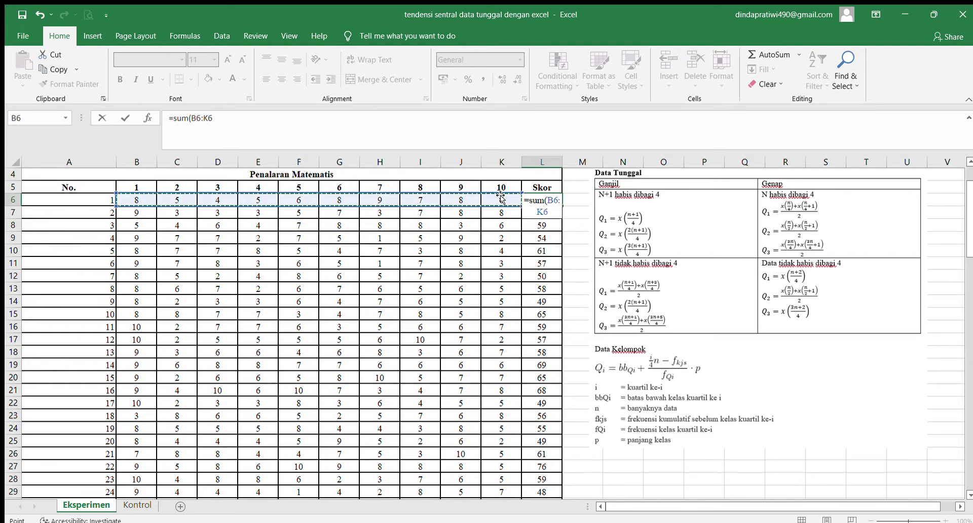
pyautogui.press('Return')
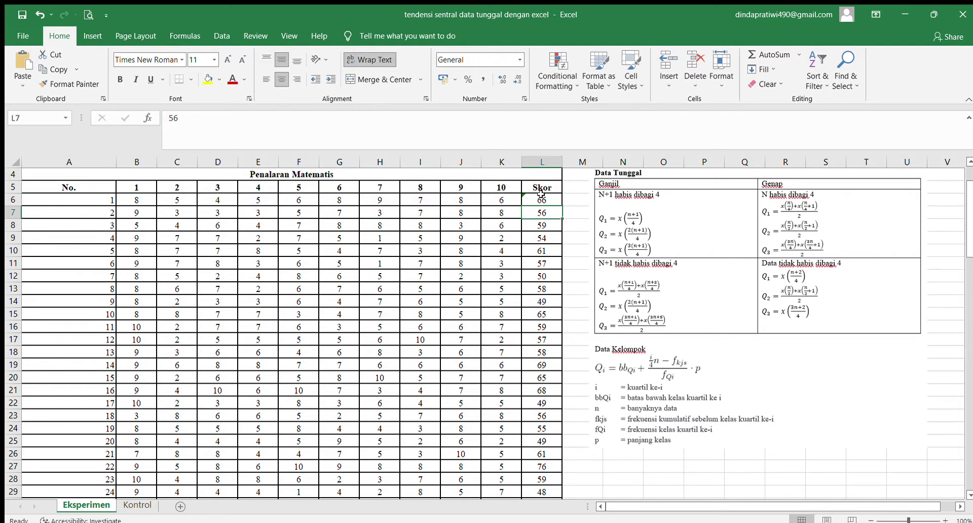
# - Fill the SUM formula from L6 down the Skor column to L37
pyautogui.click(541, 195)
pyautogui.moveTo(562, 206); pyautogui.dragTo(541, 454)
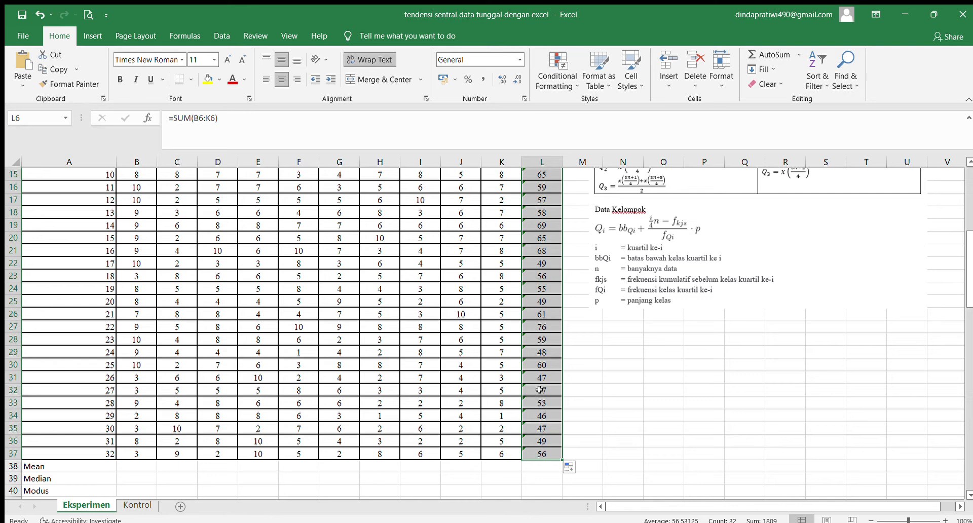
pyautogui.scroll(5, 541, 365)
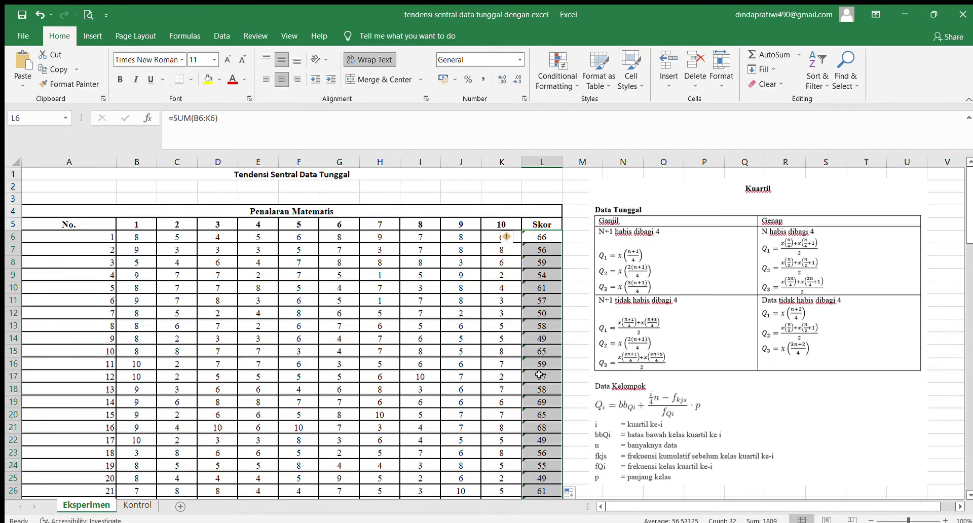
pyautogui.scroll(-6, 471, 421)
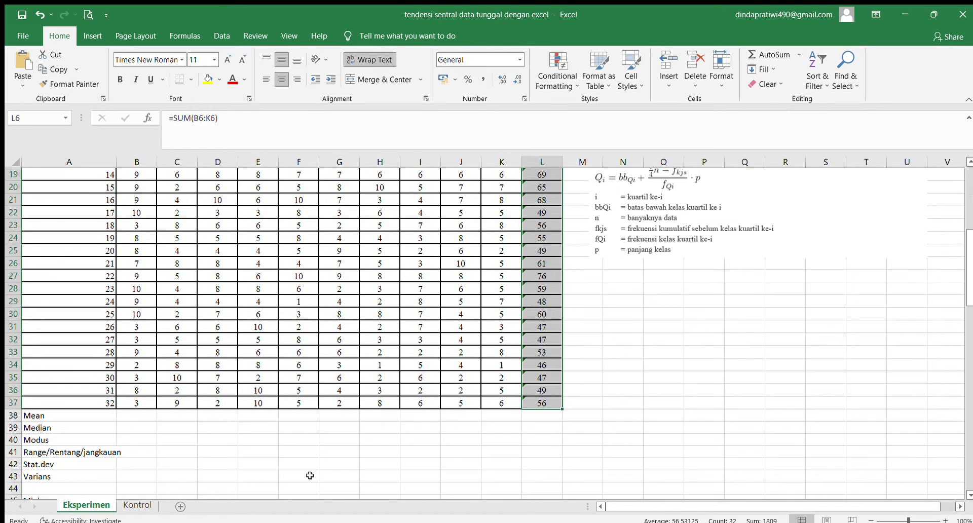
# - Calculate the Mean in B38 with an AVERAGE formula over the scores in L6:L37
pyautogui.click(85, 401)
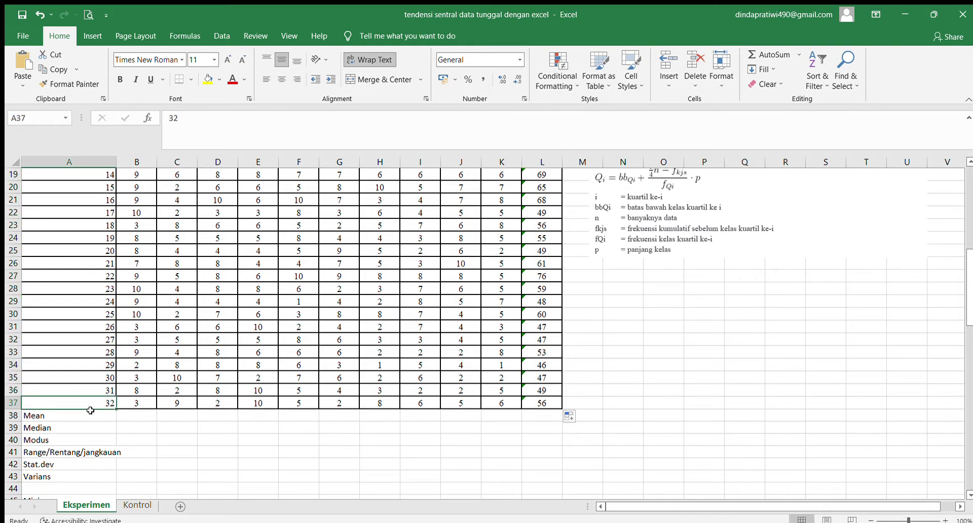
pyautogui.click(91, 415)
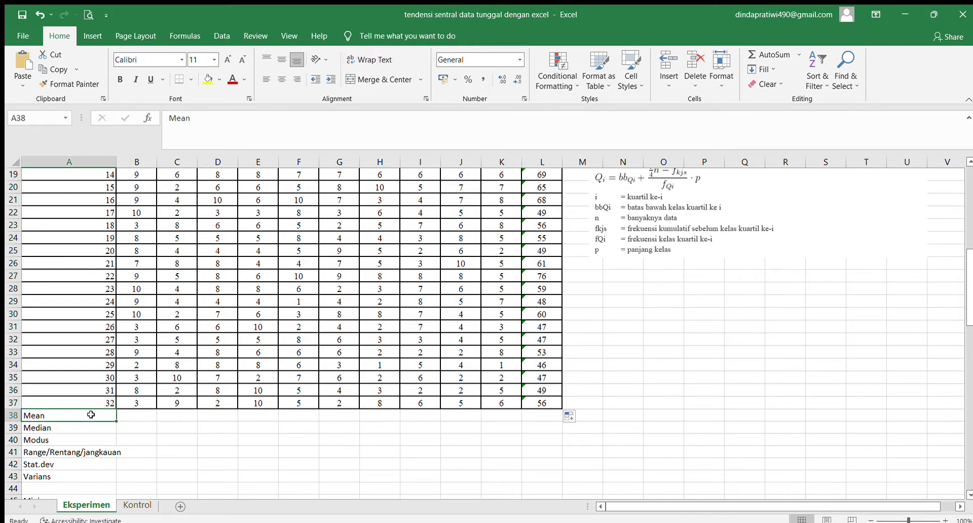
pyautogui.click(135, 414)
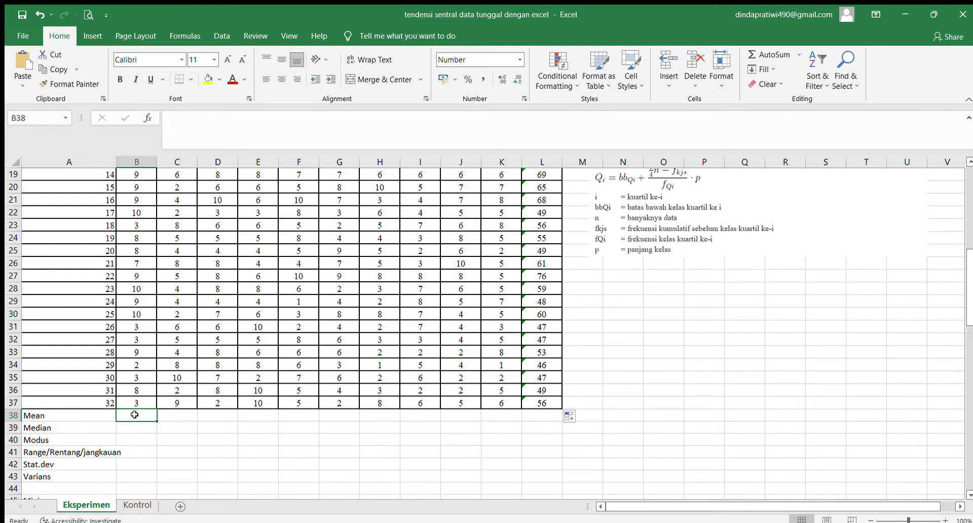
pyautogui.write('=averga')
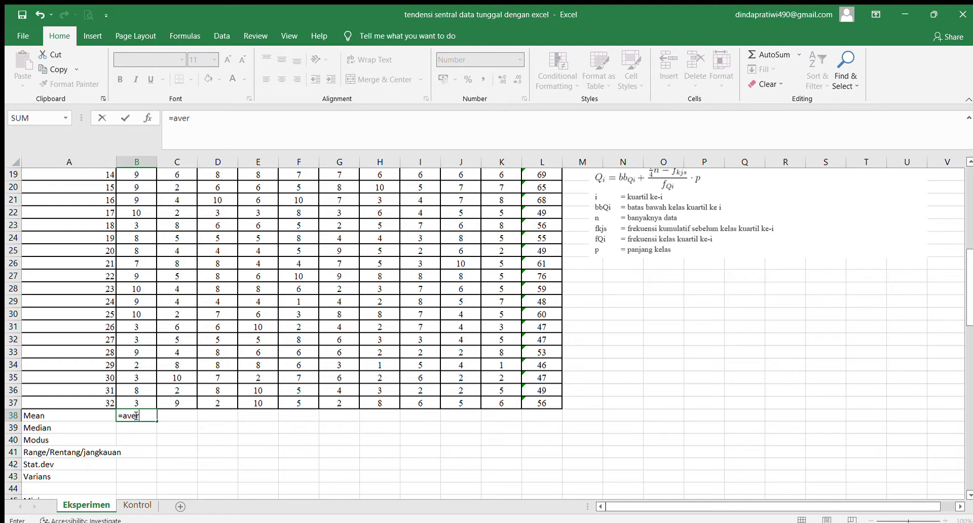
pyautogui.press('BackSpace')
pyautogui.press('BackSpace')
pyautogui.write('age')
pyautogui.press('Tab')
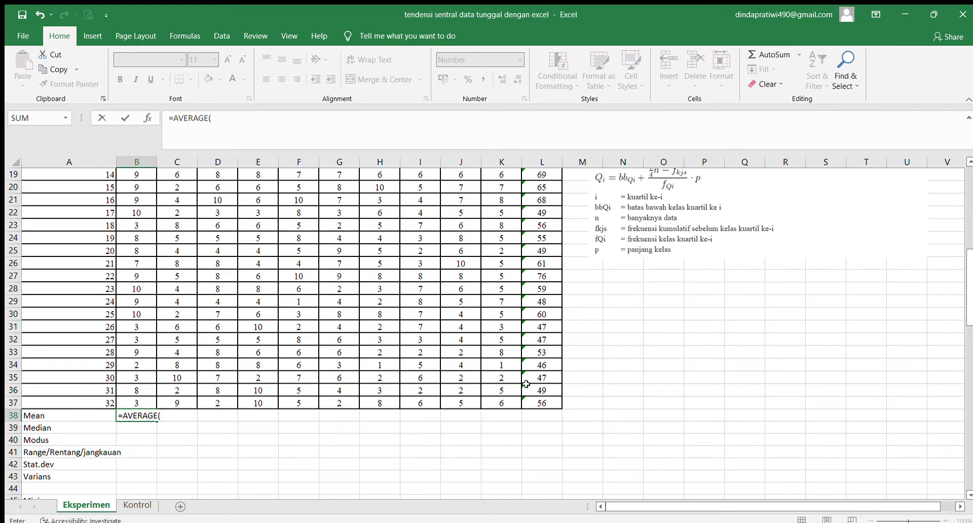
pyautogui.scroll(6, 526, 383)
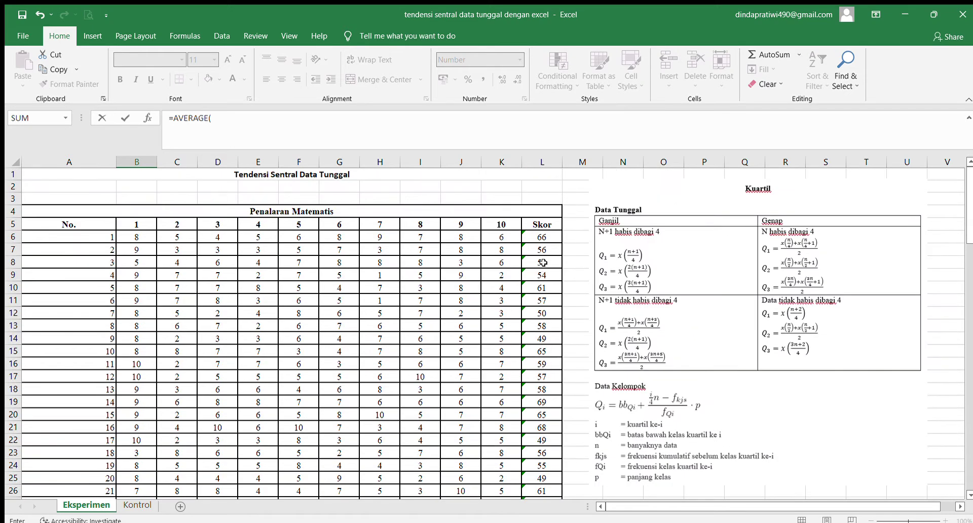
pyautogui.moveTo(539, 236); pyautogui.dragTo(524, 430)
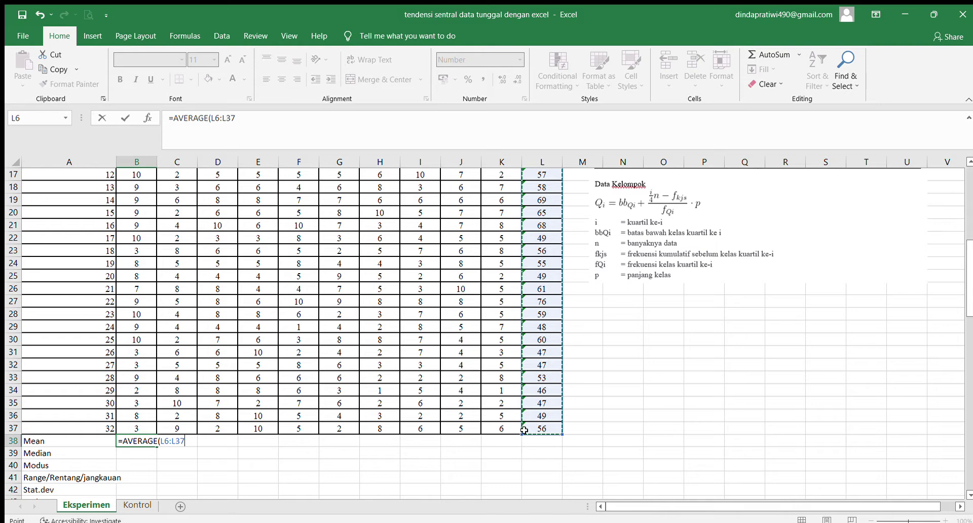
pyautogui.press('Return')
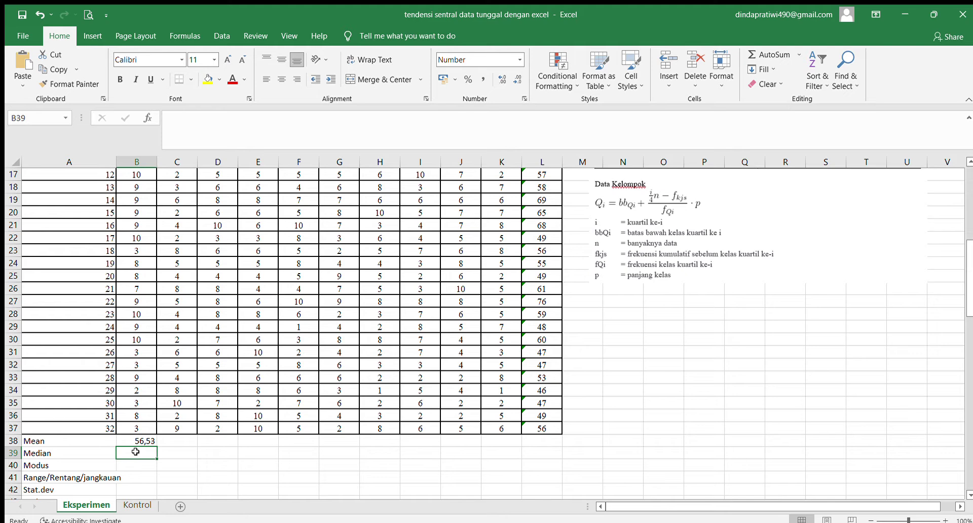
# - Calculate the Median in B39 with a MEDIAN formula over the scores in L6:L37
pyautogui.write('=median')
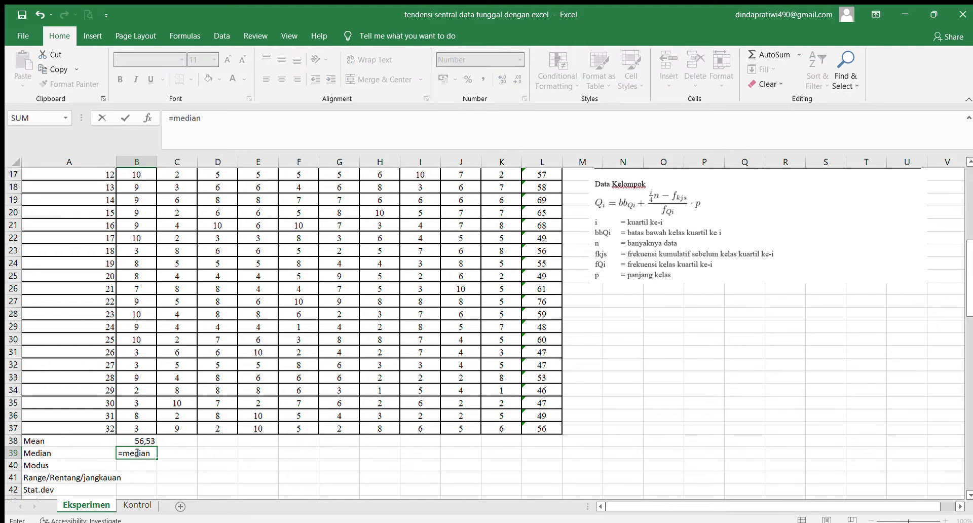
pyautogui.write('(')
pyautogui.moveTo(549, 429); pyautogui.dragTo(535, 212)
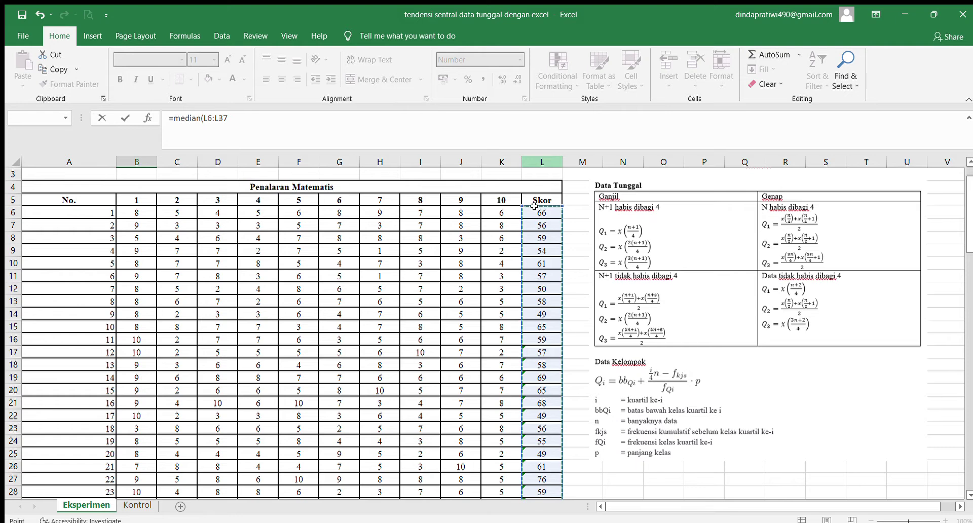
pyautogui.press('Return')
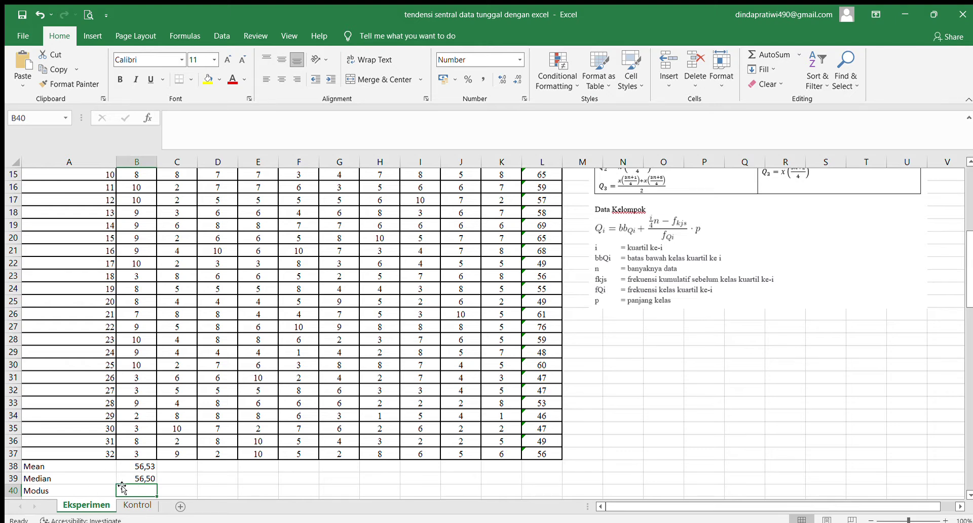
# - Calculate the Modus in B40 with a MODE formula over the scores in L6:L37
pyautogui.scroll(-1, 91, 489)
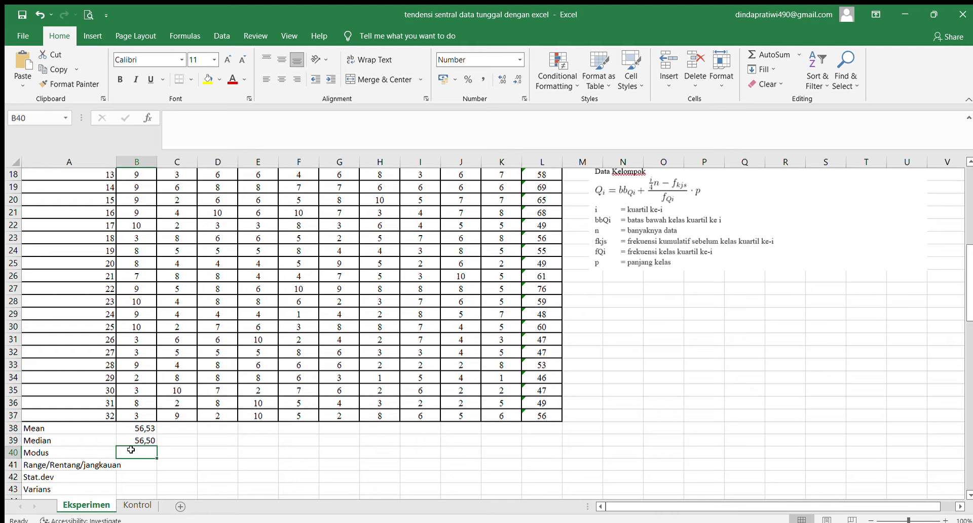
pyautogui.write('=mode')
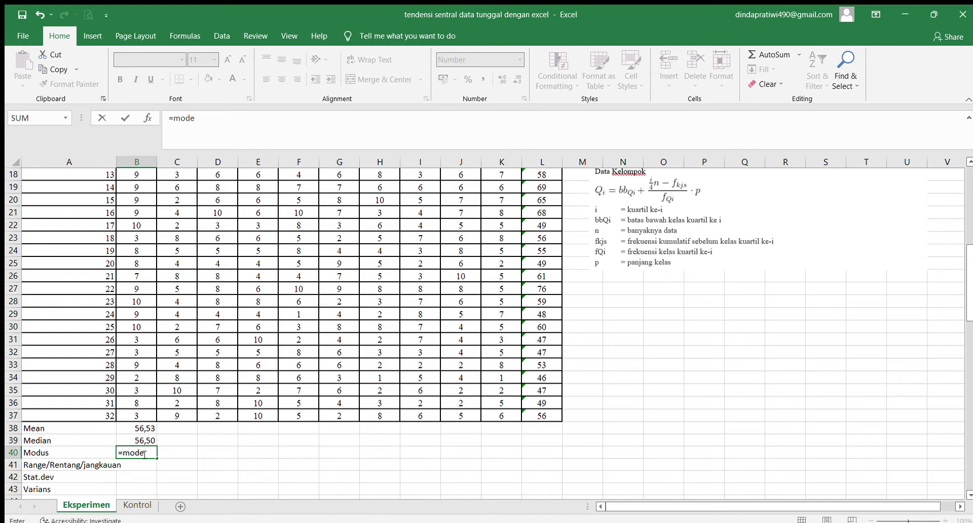
pyautogui.press('Tab')
pyautogui.moveTo(544, 418); pyautogui.dragTo(542, 191)
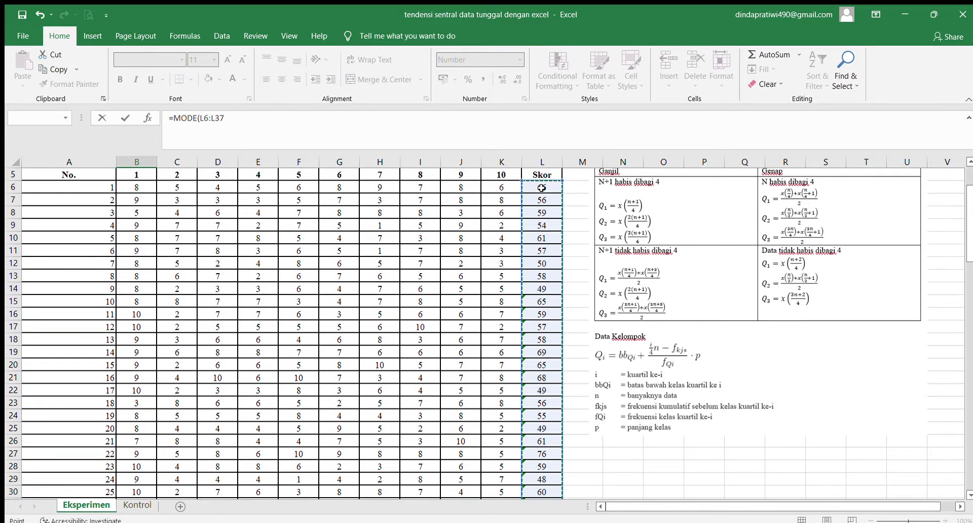
pyautogui.press('Return')
pyautogui.scroll(-2, 541, 188)
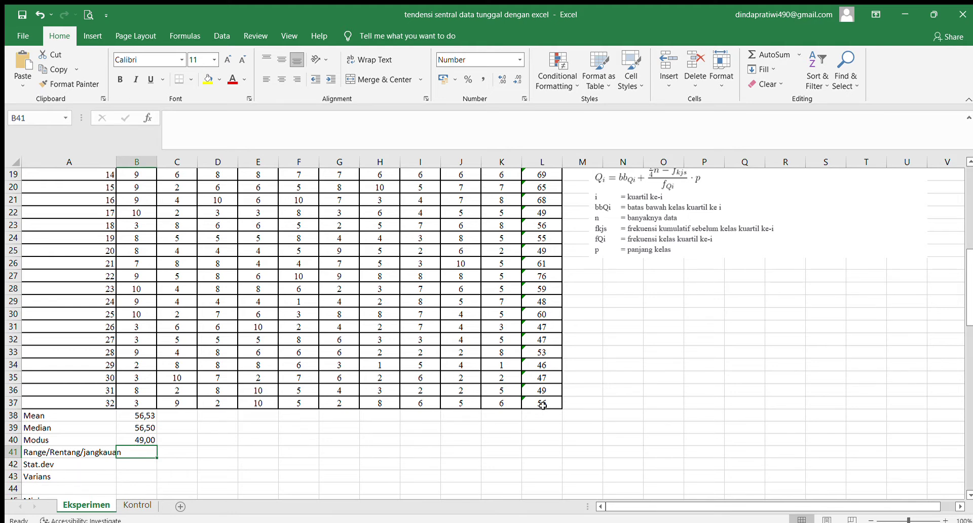
# - Sort table rows 6 to 37 by Skor from smallest to largest, keeping each row's data together
pyautogui.scroll(6, 542, 405)
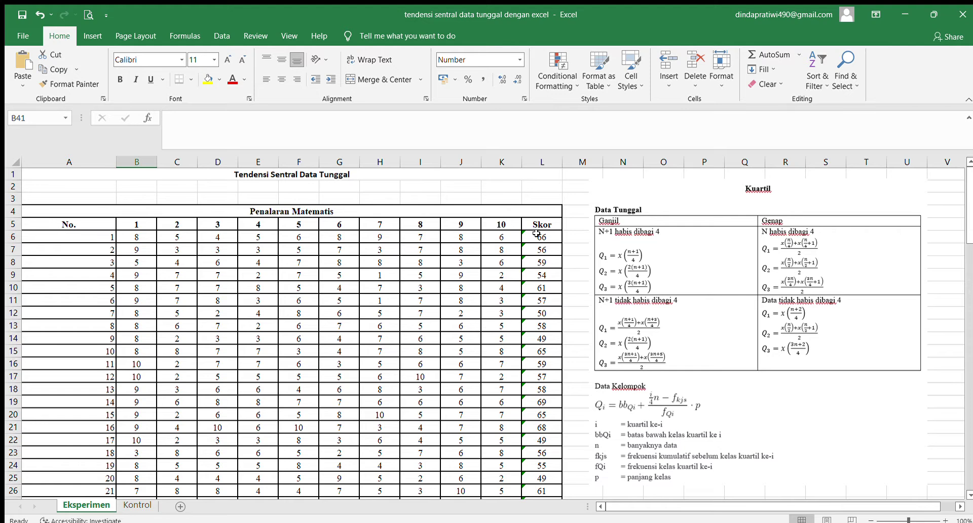
pyautogui.scroll(-1, 537, 456)
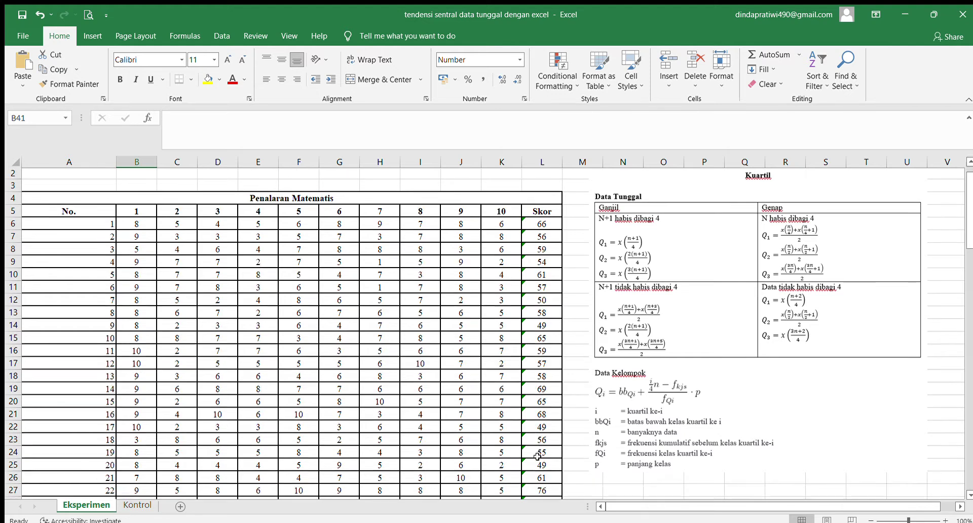
pyautogui.scroll(-6, 538, 458)
pyautogui.scroll(6, 544, 345)
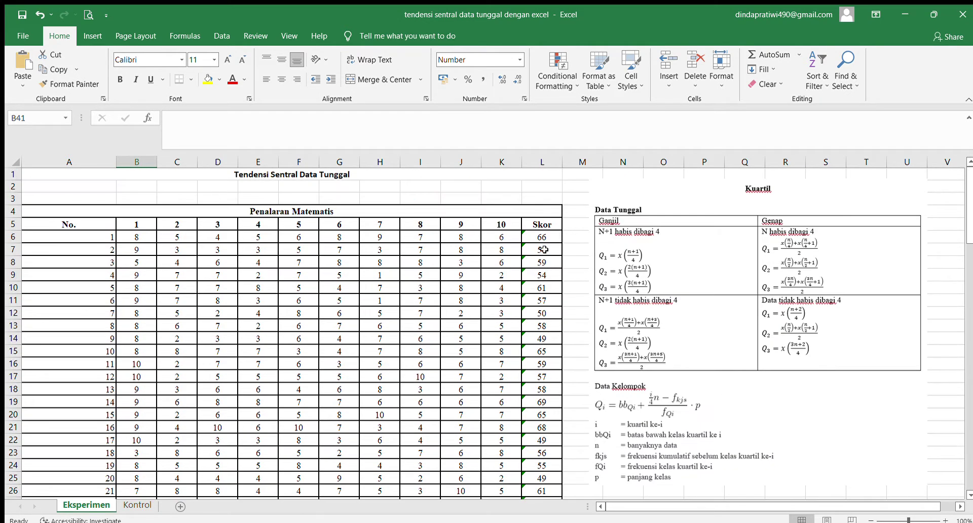
pyautogui.moveTo(544, 235); pyautogui.dragTo(541, 454)
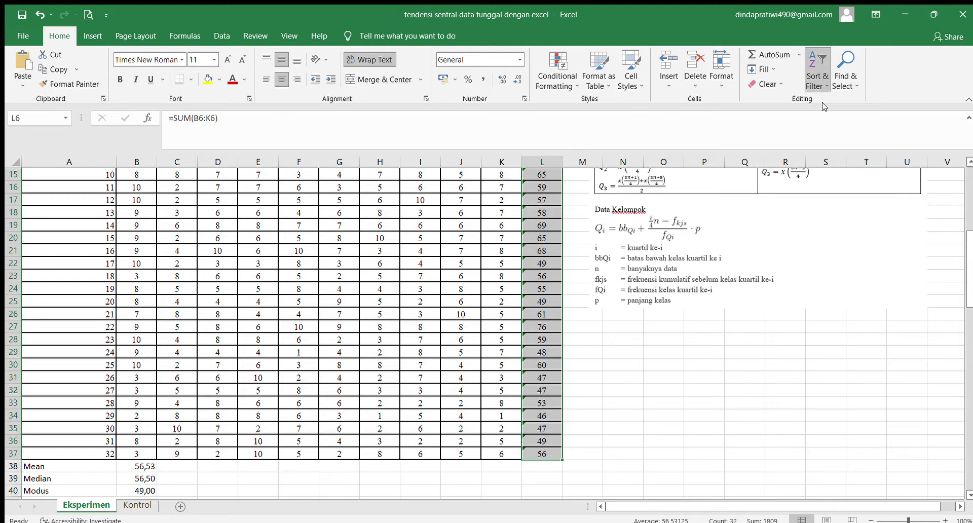
pyautogui.scroll(5, 829, 103)
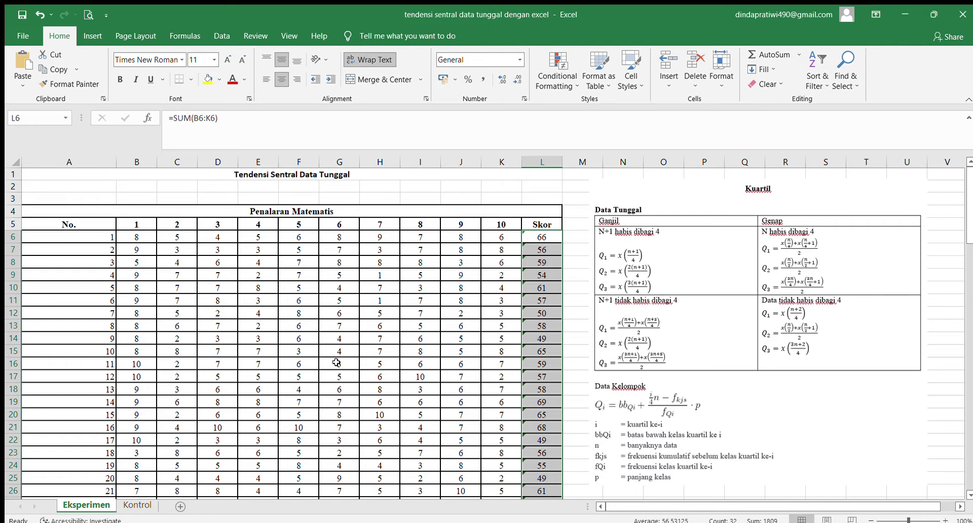
pyautogui.press('Return')
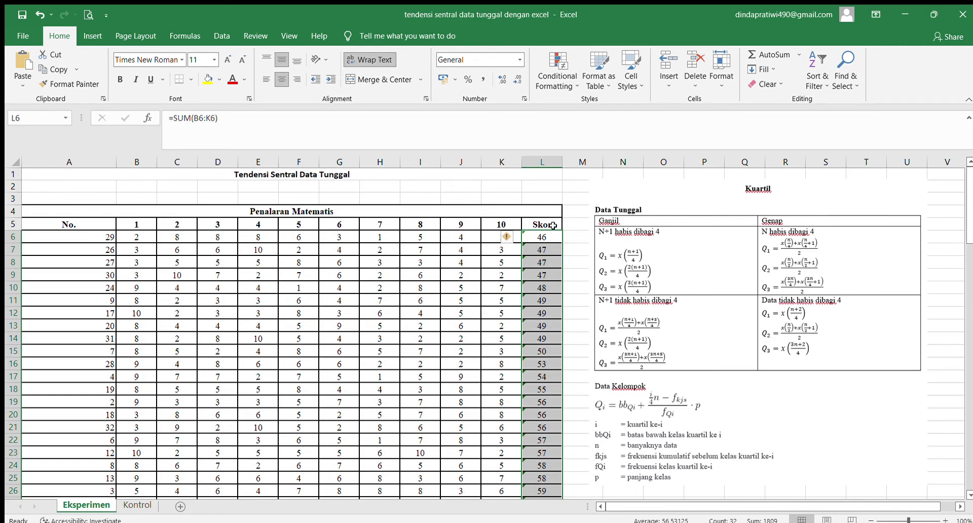
pyautogui.click(549, 237)
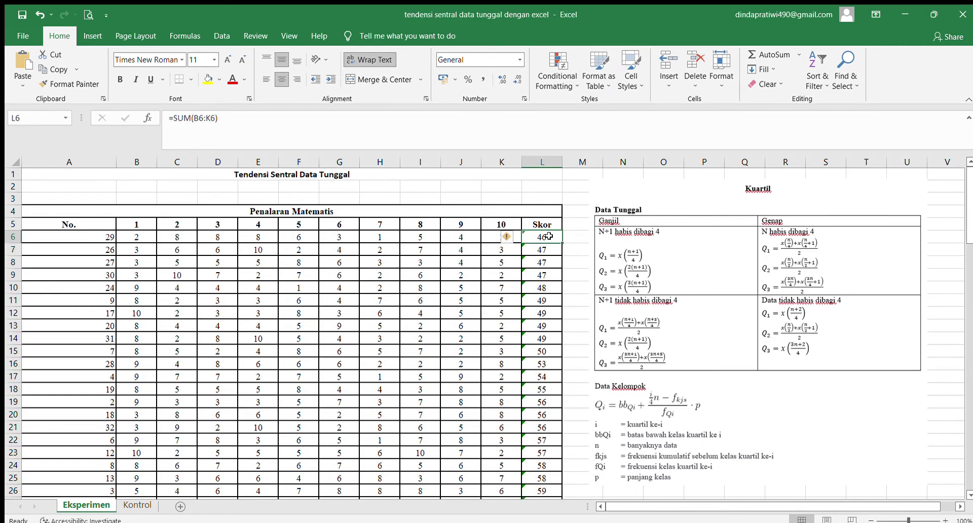
pyautogui.moveTo(549, 236); pyautogui.dragTo(547, 317)
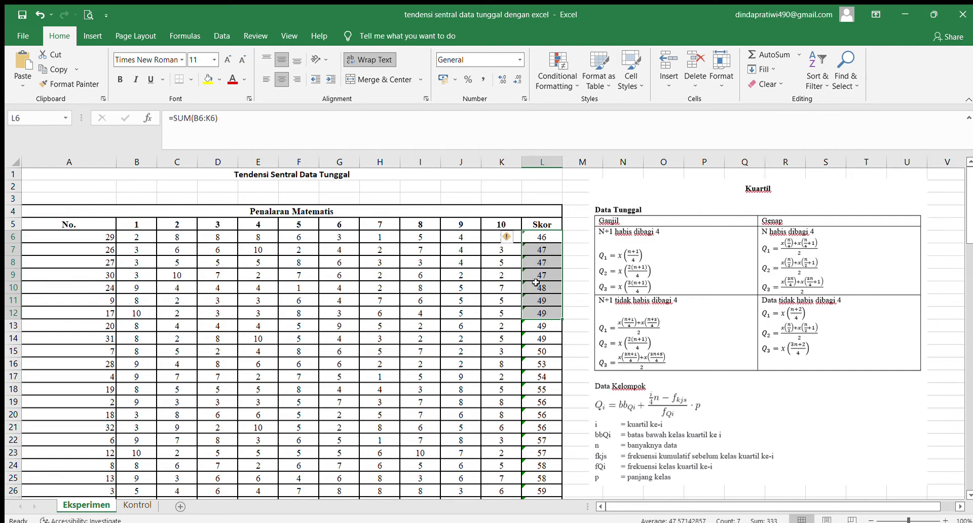
pyautogui.click(75, 234)
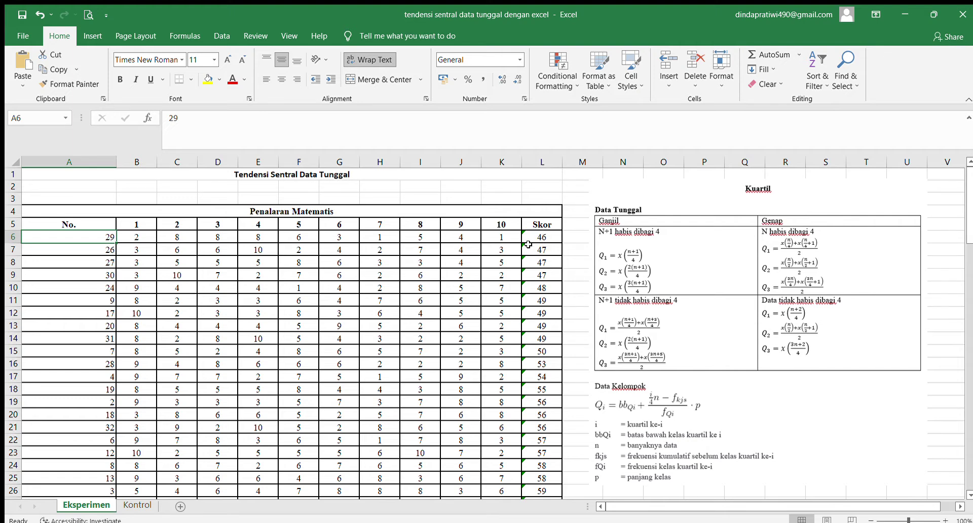
pyautogui.scroll(-9, 471, 317)
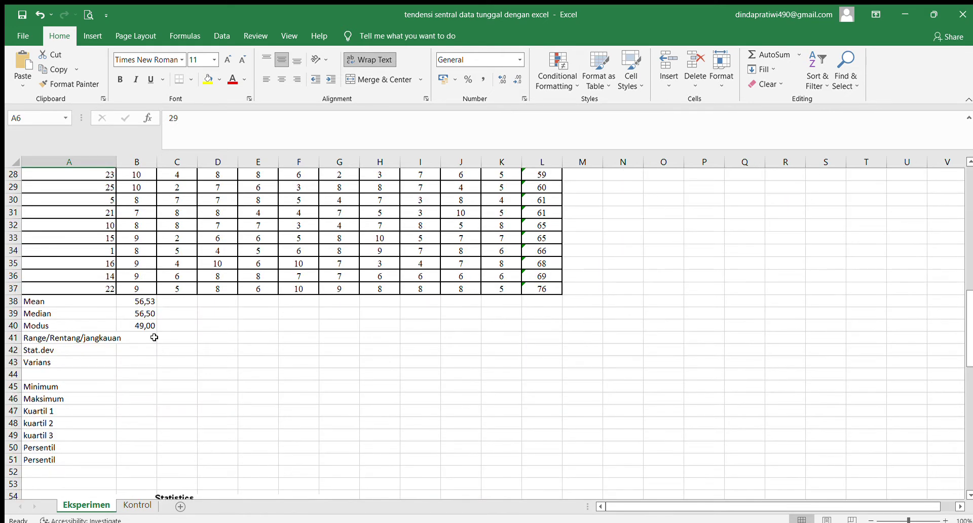
# - Calculate the Range/Rentang/jangkauan in B41 by subtracting the smallest score L6 from the largest score L37
pyautogui.click(128, 337)
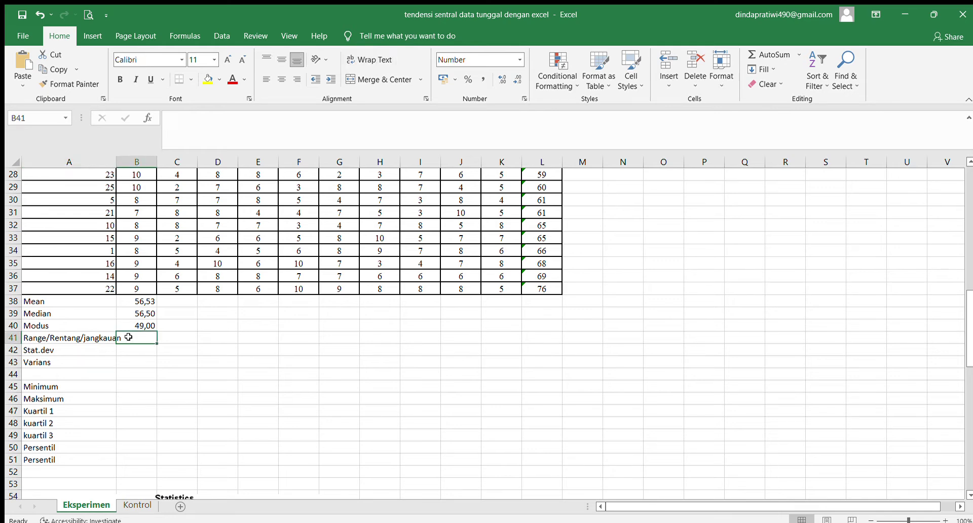
pyautogui.write('=')
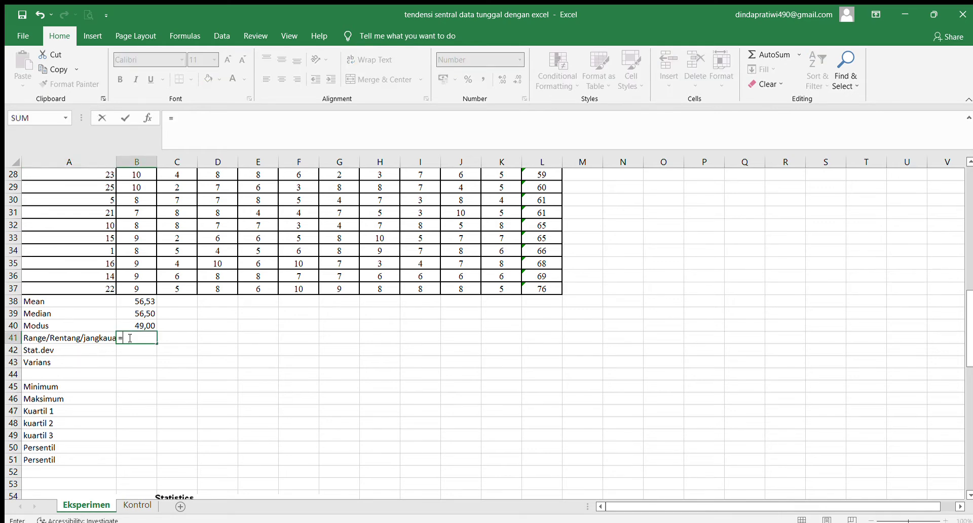
pyautogui.click(551, 291)
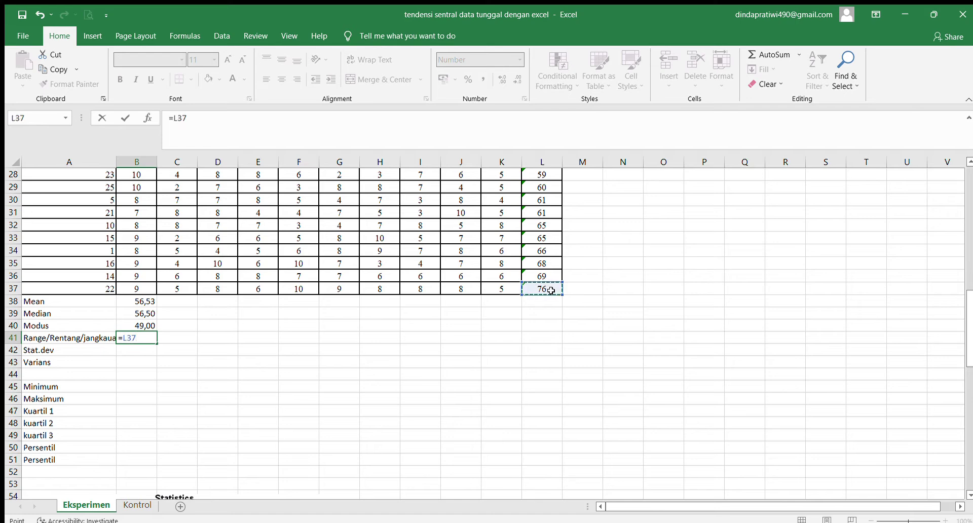
pyautogui.write('-')
pyautogui.scroll(9, 551, 291)
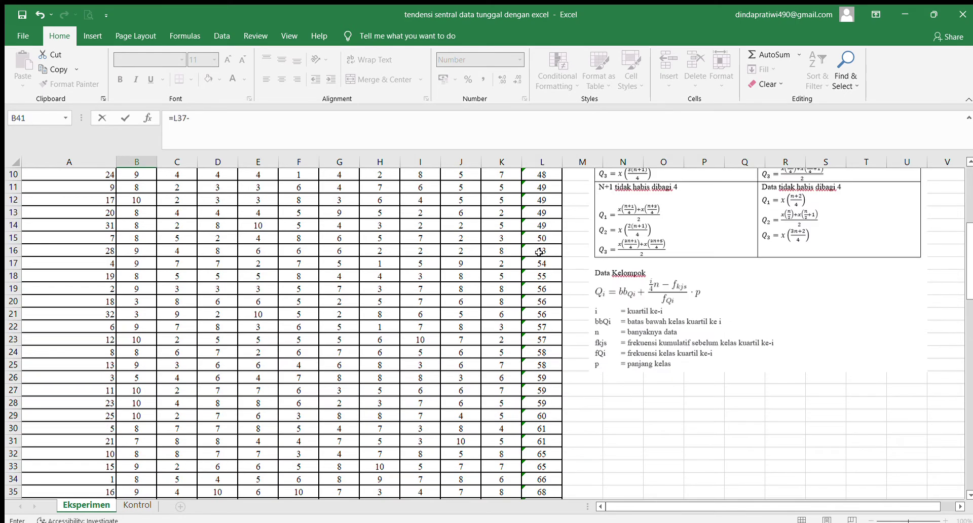
pyautogui.click(540, 236)
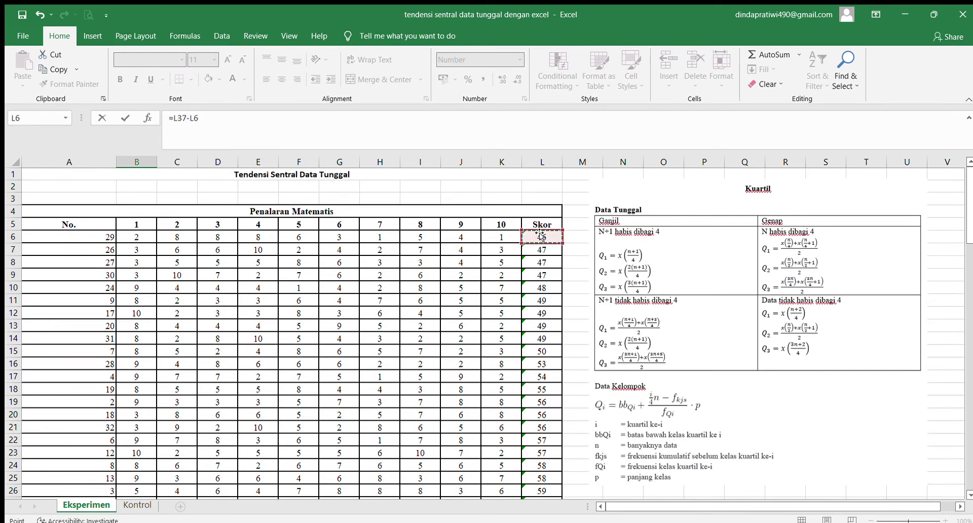
pyautogui.press('Return')
# - Calculate the Stat.dev in B42 with a STDEV.S formula over the Skor values in column L
pyautogui.scroll(-1, 468, 285)
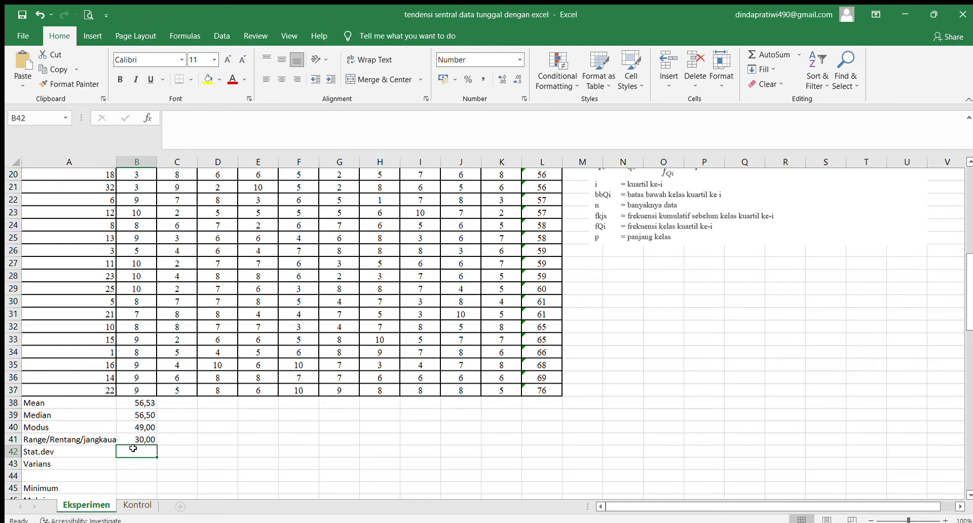
pyautogui.write('=')
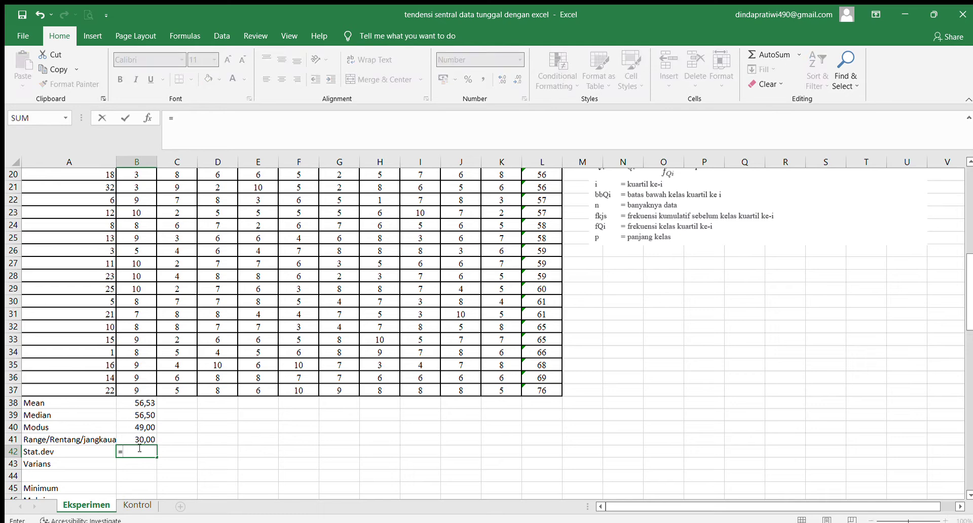
pyautogui.write('st')
pyautogui.write('dev.s')
pyautogui.press('Tab')
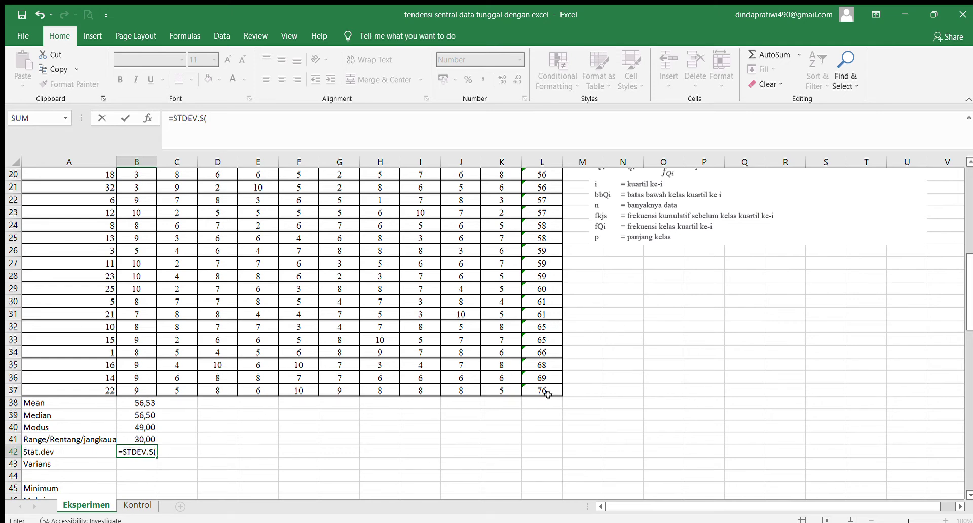
pyautogui.moveTo(555, 390); pyautogui.dragTo(537, 210)
pyautogui.press('Return')
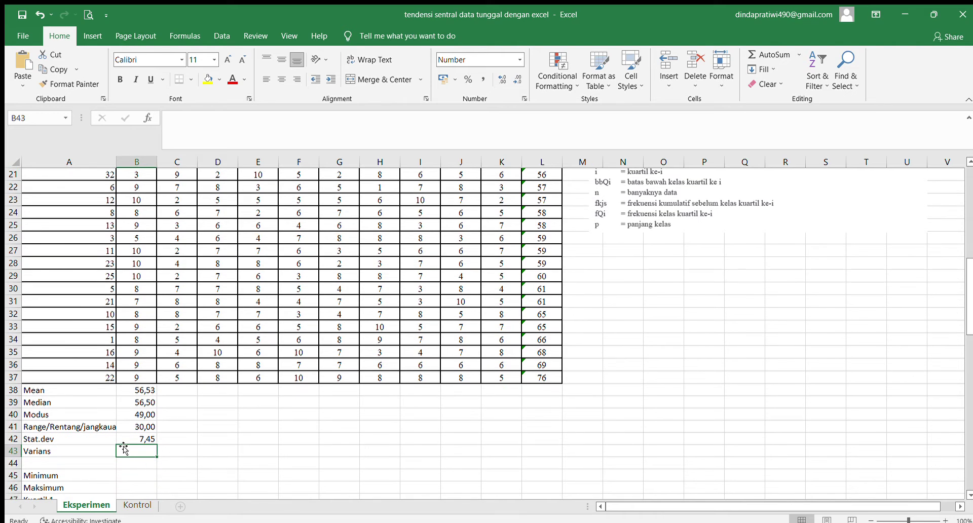
# - Calculate the Varians in B43 with a VAR.S formula over the Skor values in column L
pyautogui.write('=var')
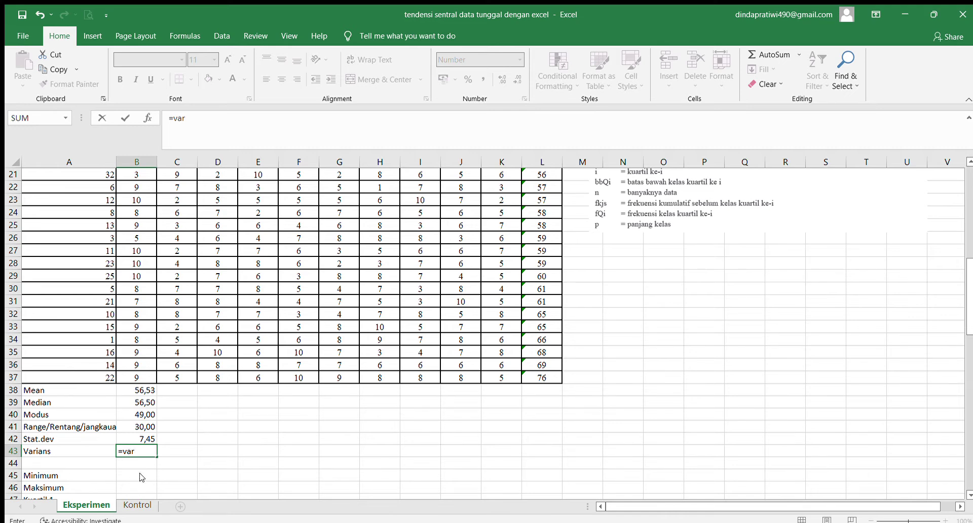
pyautogui.write('.s')
pyautogui.press('Tab')
pyautogui.moveTo(542, 376); pyautogui.dragTo(538, 212)
pyautogui.press('Return')
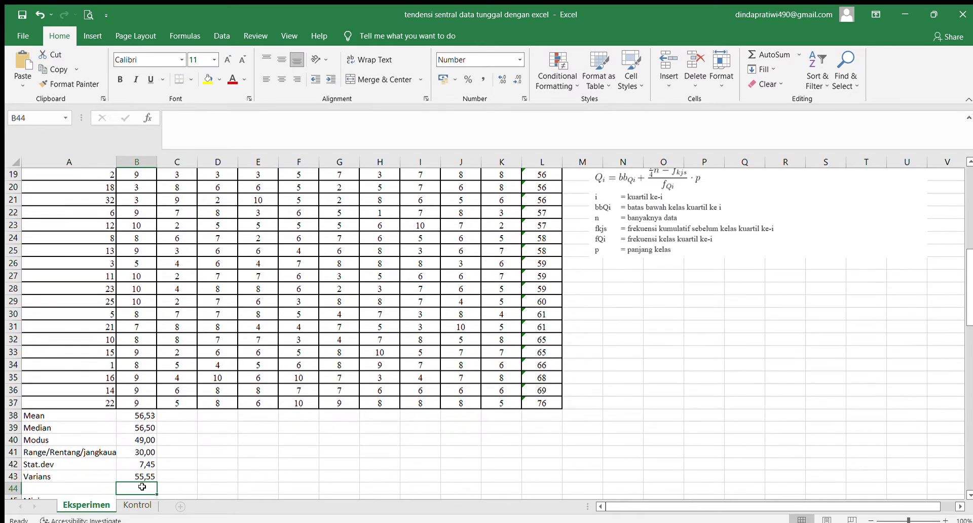
# - Calculate the Minimum in B45 with a MIN formula over the Skor values in column L
pyautogui.scroll(-1, 141, 486)
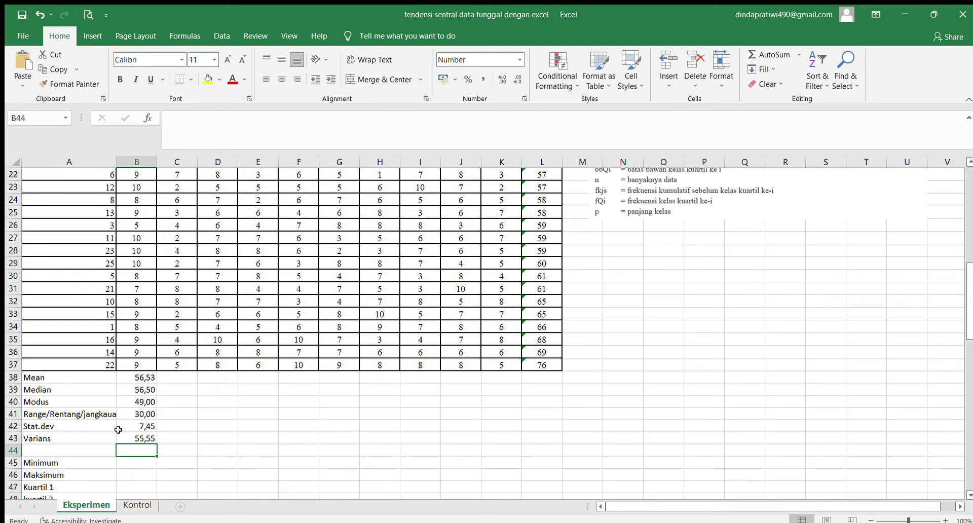
pyautogui.scroll(-1, 127, 450)
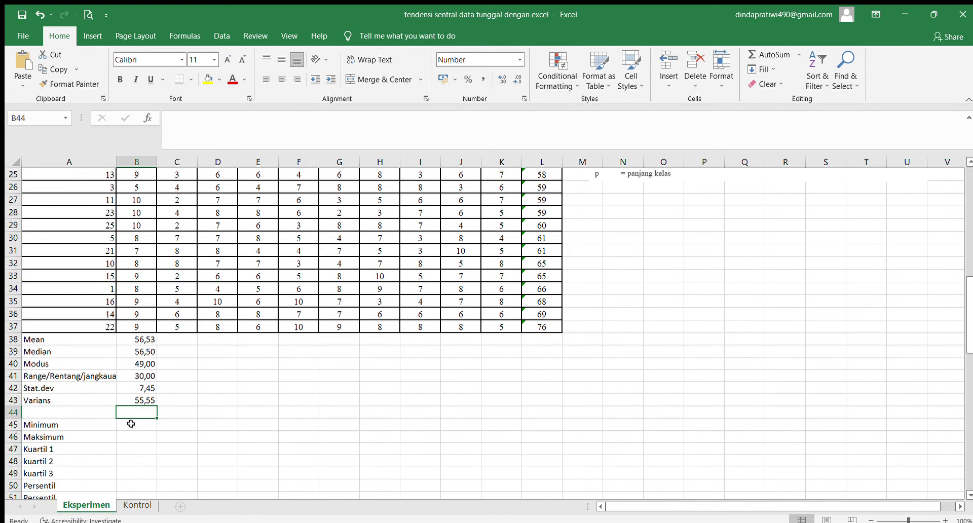
pyautogui.click(134, 429)
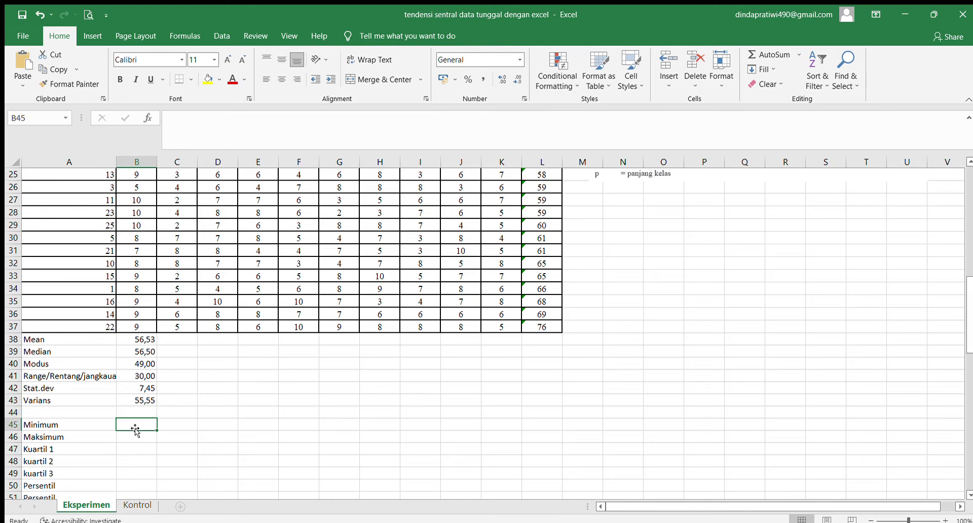
pyautogui.write('=mi')
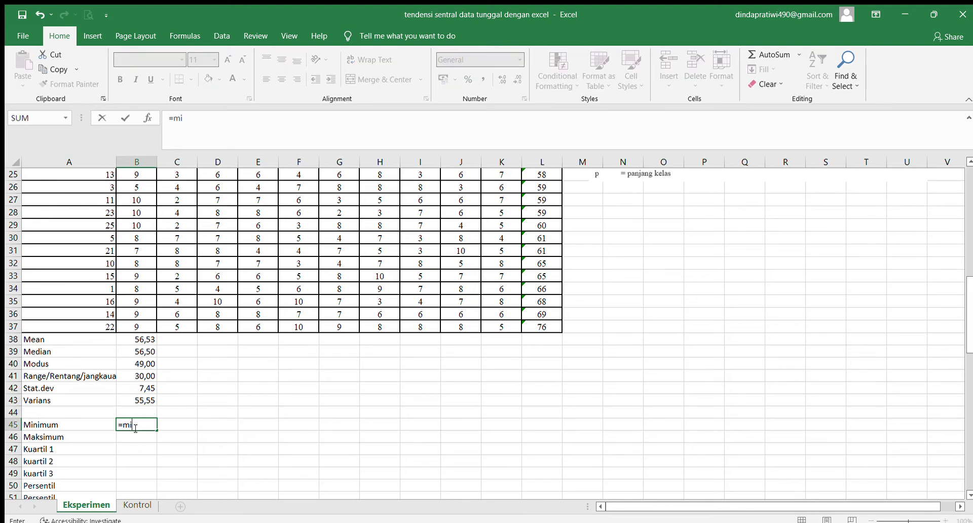
pyautogui.write('n(')
pyautogui.moveTo(530, 324); pyautogui.dragTo(549, 201)
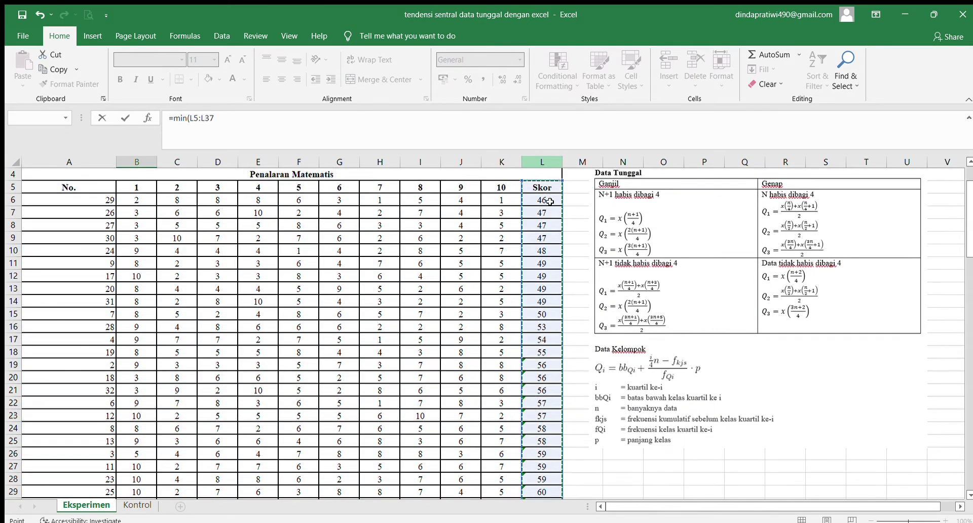
pyautogui.press('Return')
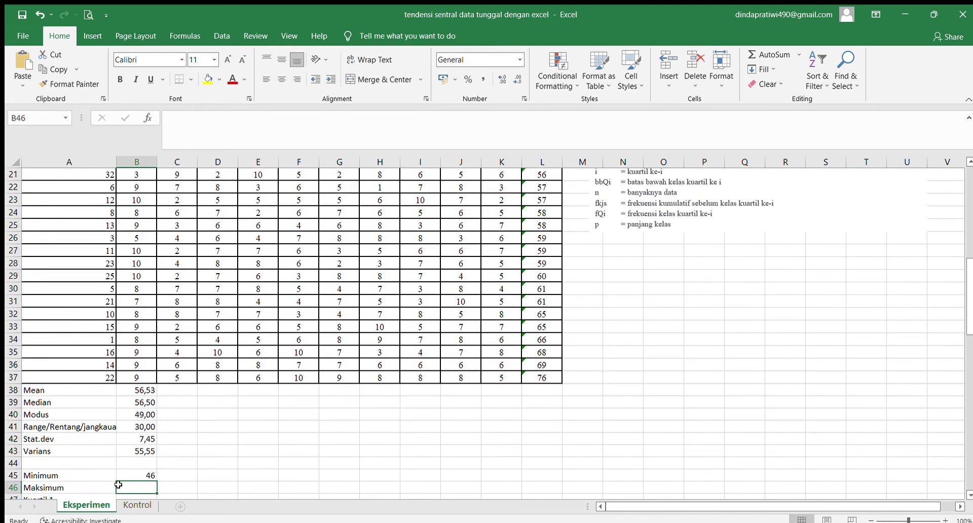
# - Calculate the Maksimum in B46 with a MAX formula over the Skor values in column L
pyautogui.write('=m')
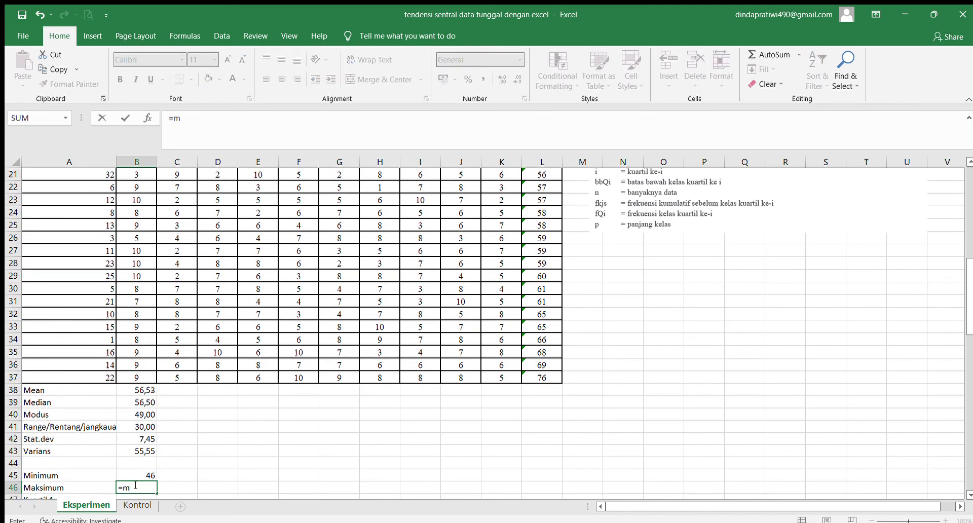
pyautogui.write('a')
pyautogui.press('Tab')
pyautogui.click(542, 379)
pyautogui.moveTo(542, 379); pyautogui.dragTo(529, 146)
pyautogui.moveTo(528, 135); pyautogui.dragTo(533, 213)
pyautogui.press('Return')
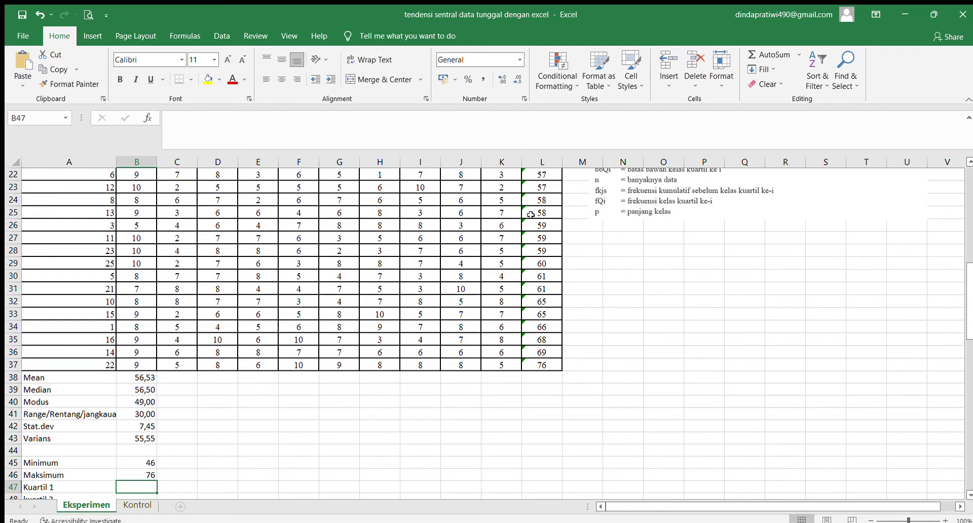
# - Compare the Kuartil reference formulas for Data Tunggal with the number of respondents in the No. column
pyautogui.scroll(-1, 255, 435)
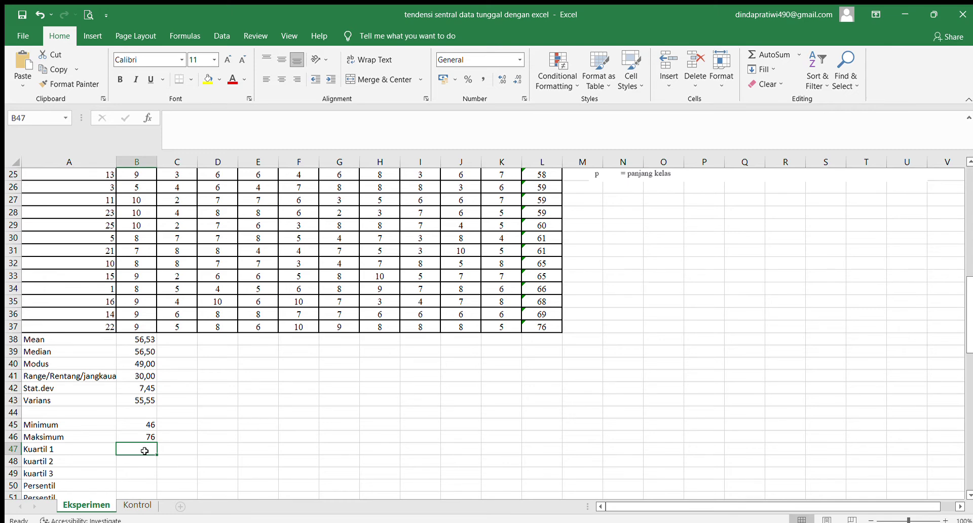
pyautogui.scroll(7, 783, 260)
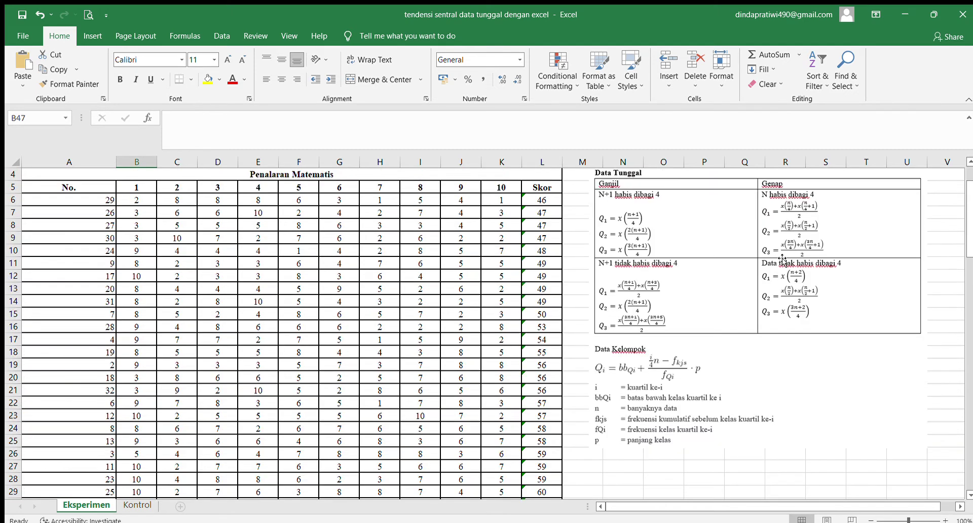
pyautogui.scroll(1, 782, 260)
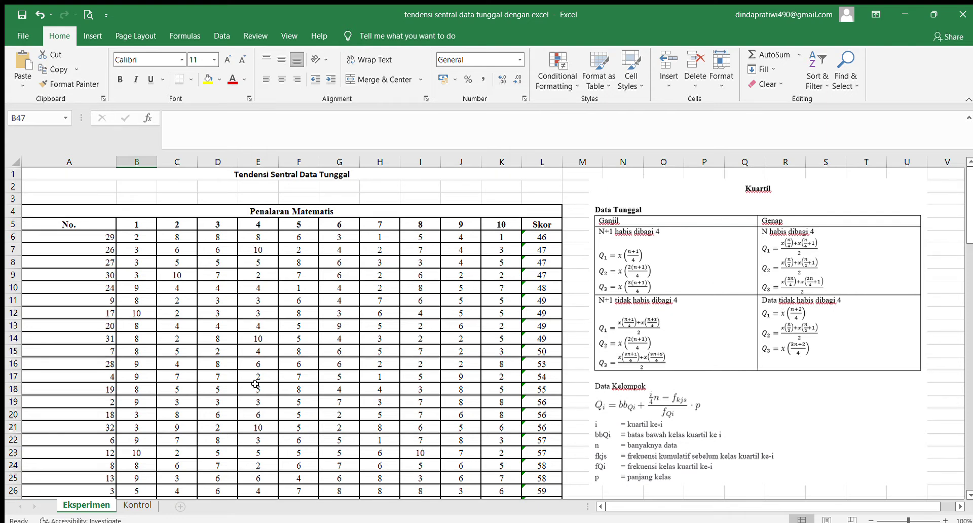
pyautogui.scroll(-3, 230, 391)
pyautogui.scroll(-2, 140, 432)
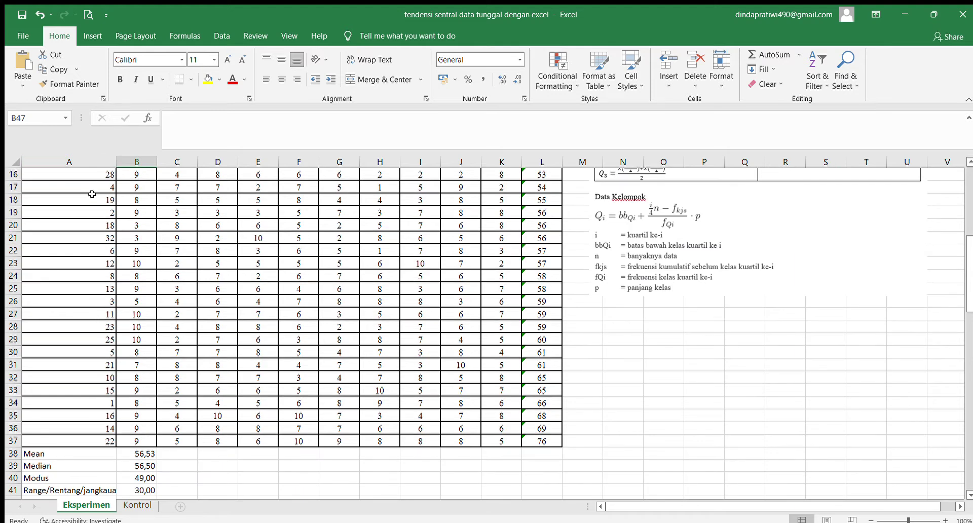
pyautogui.scroll(4, 87, 301)
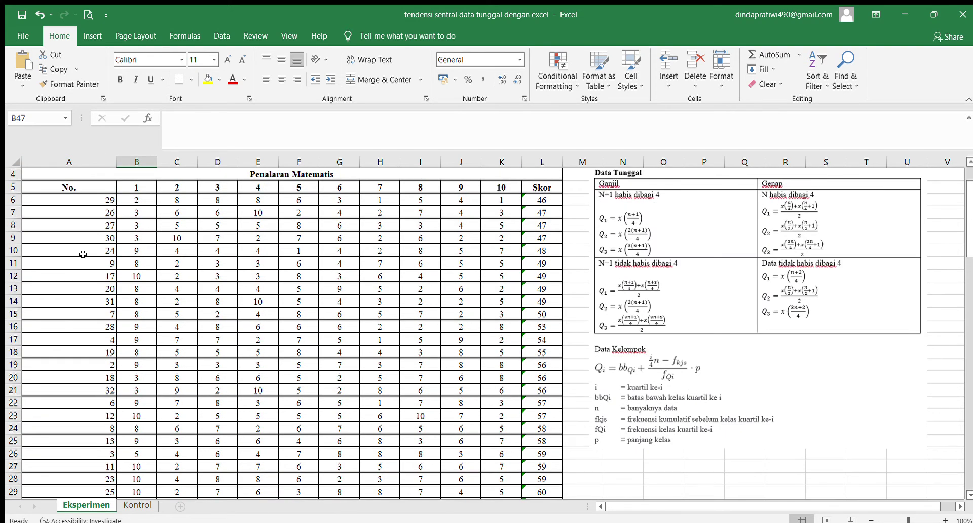
pyautogui.click(86, 389)
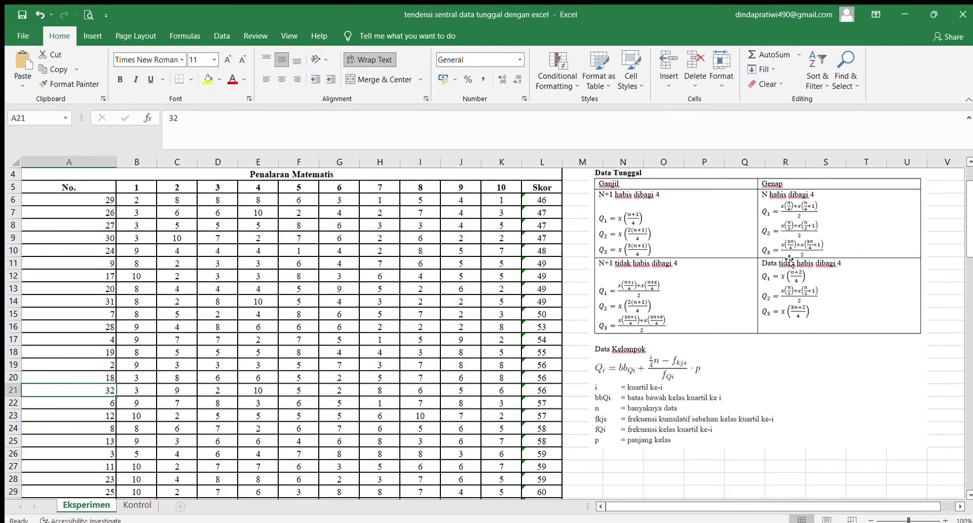
# - Calculate Kuartil 1 in B47 with the formula =QUARTILE.EXC(L6:L37;1) and check the entered formula
pyautogui.scroll(-6, 304, 441)
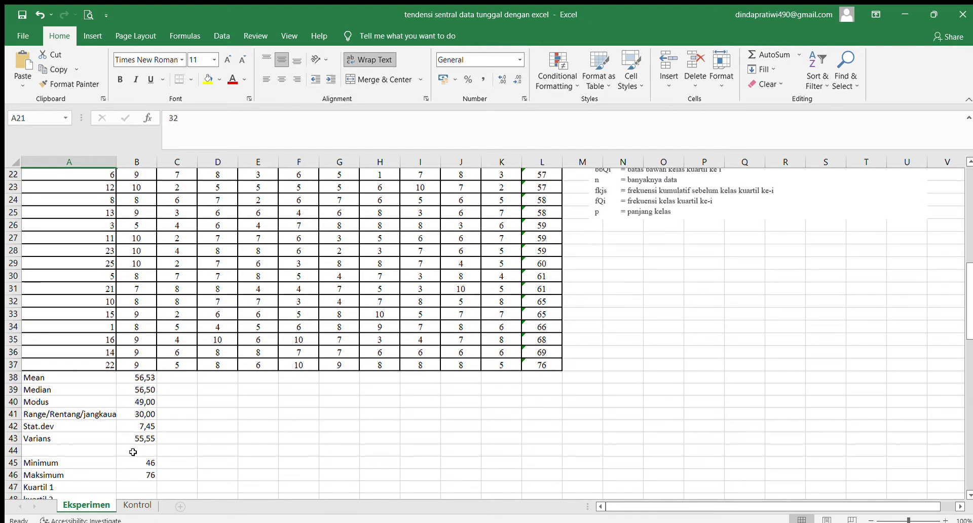
pyautogui.scroll(-1, 133, 451)
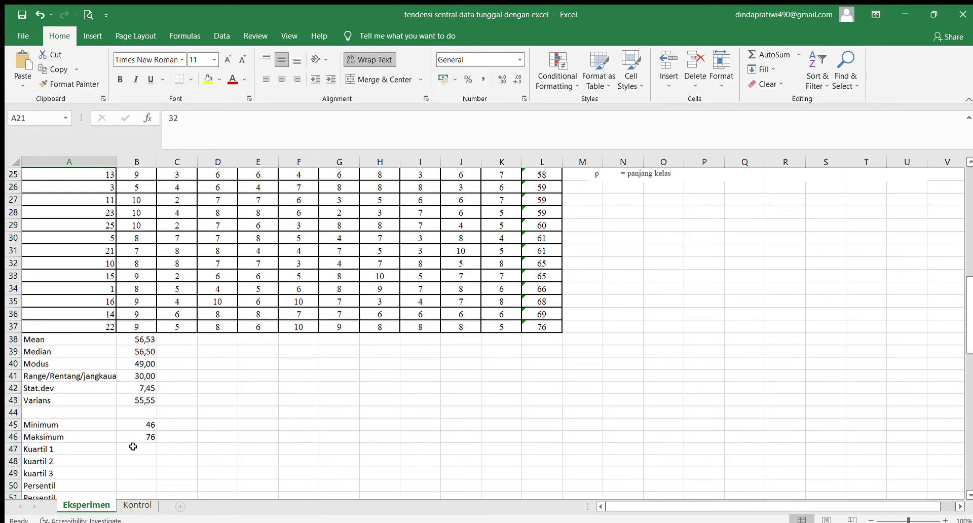
pyautogui.click(133, 446)
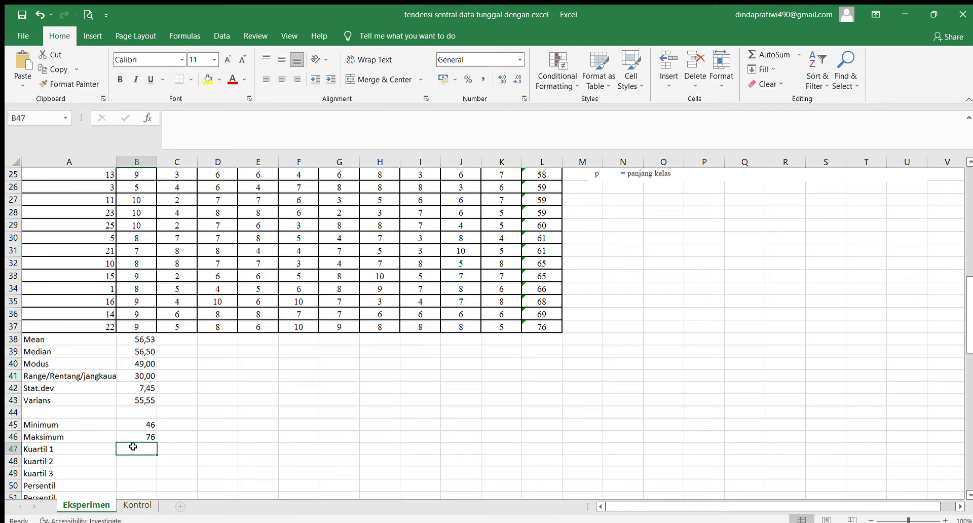
pyautogui.write('=')
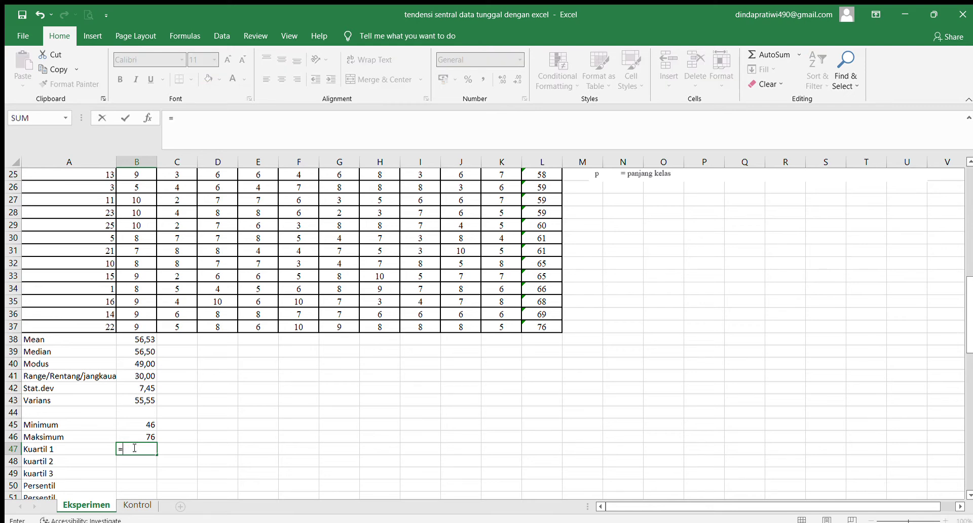
pyautogui.write('qu')
pyautogui.doubleClick(156, 460)
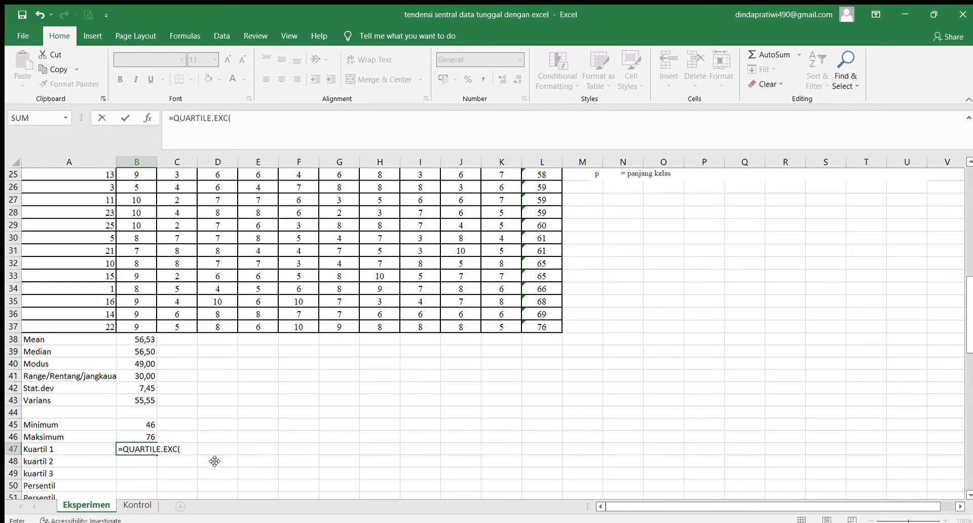
pyautogui.moveTo(540, 327); pyautogui.dragTo(538, 210)
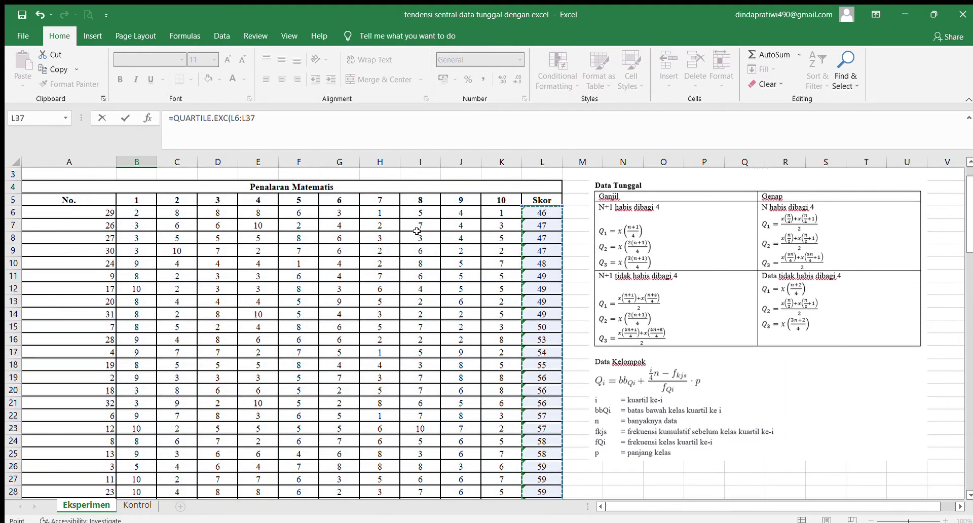
pyautogui.scroll(-6, 223, 289)
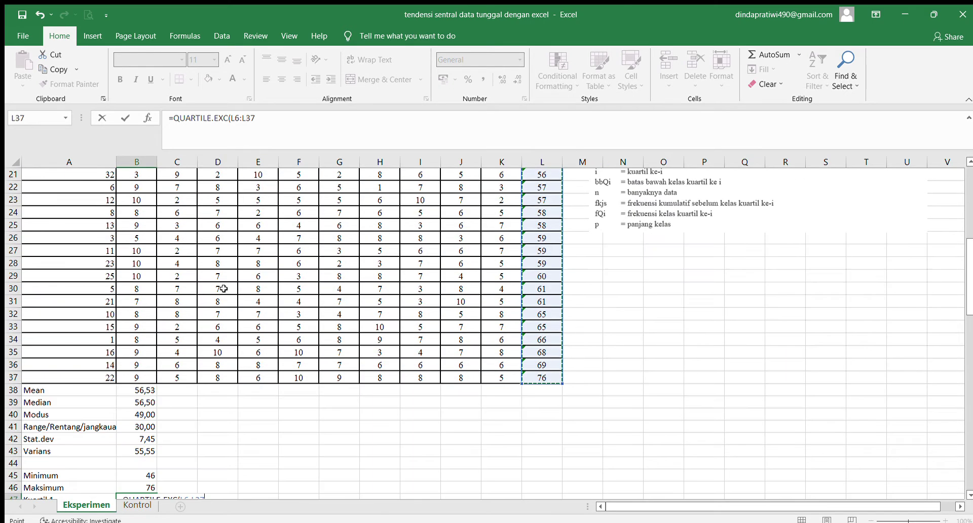
pyautogui.scroll(-2, 224, 289)
pyautogui.doubleClick(209, 423)
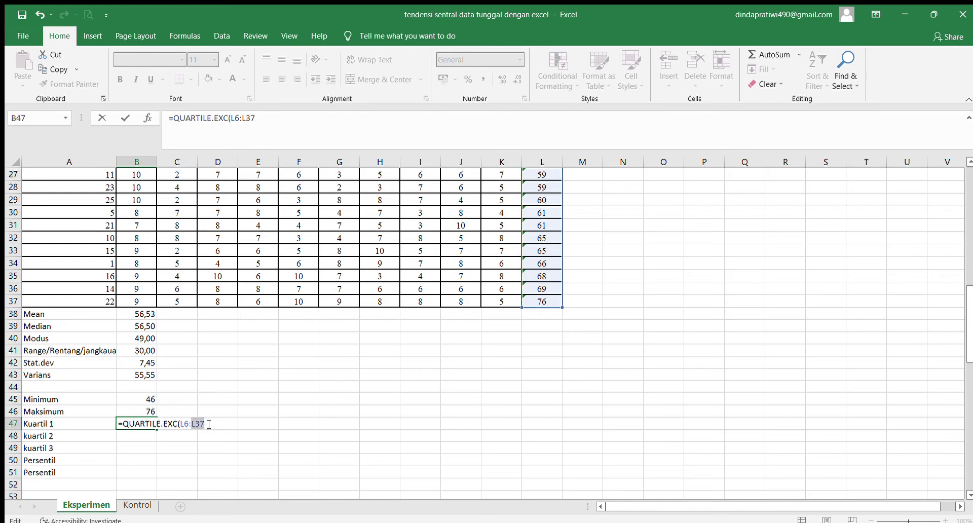
pyautogui.click(208, 424)
pyautogui.write('1)')
pyautogui.press('Return')
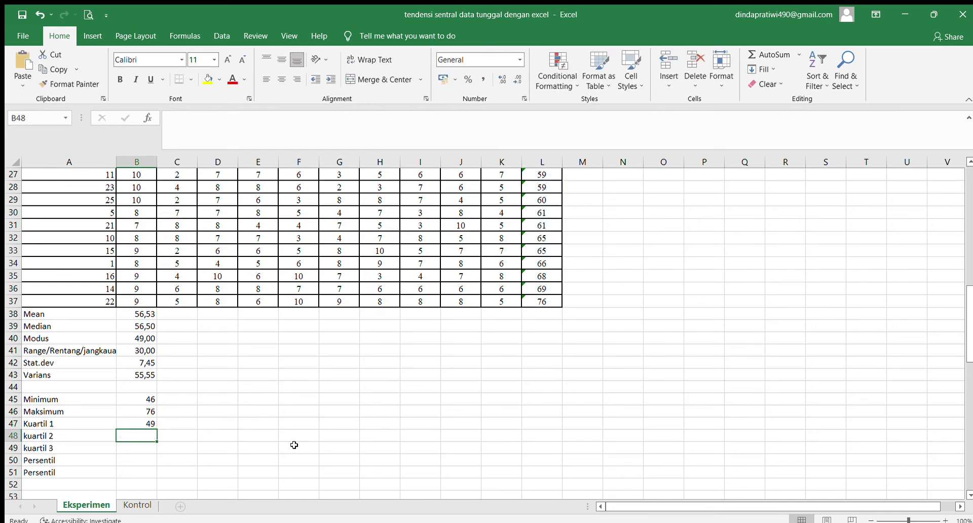
pyautogui.click(135, 420)
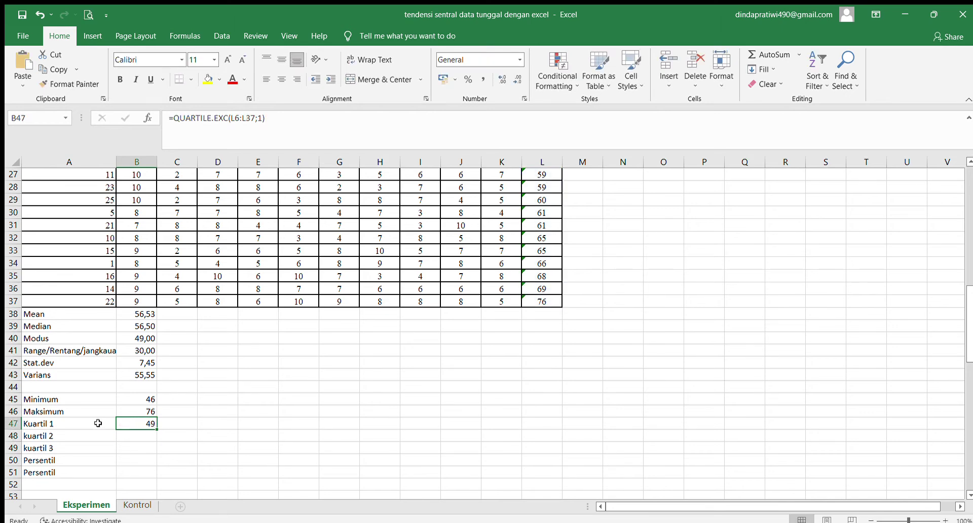
# - Fill the Kuartil 1 formula down through B49 and set the quartile argument of kuartil 2 in B48 to 2
pyautogui.moveTo(155, 430); pyautogui.dragTo(152, 445)
pyautogui.click(147, 433)
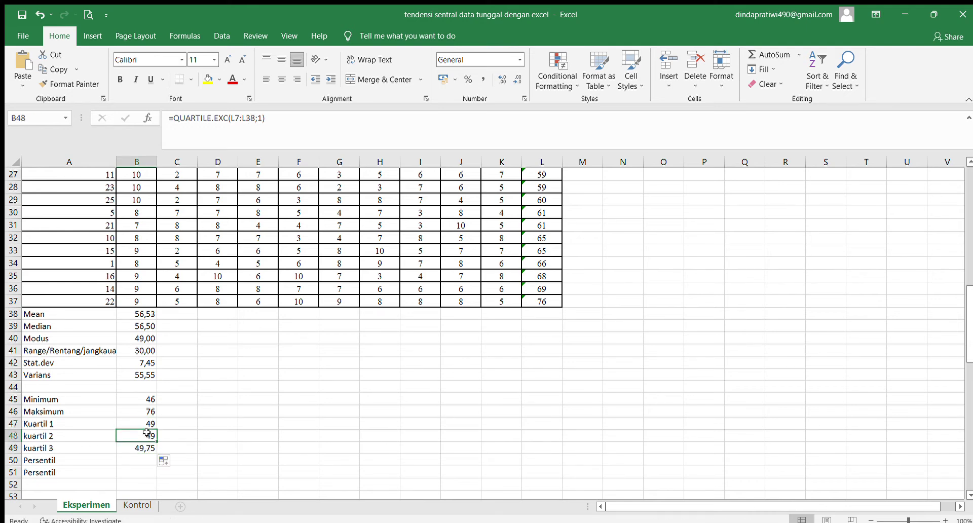
pyautogui.doubleClick(147, 433)
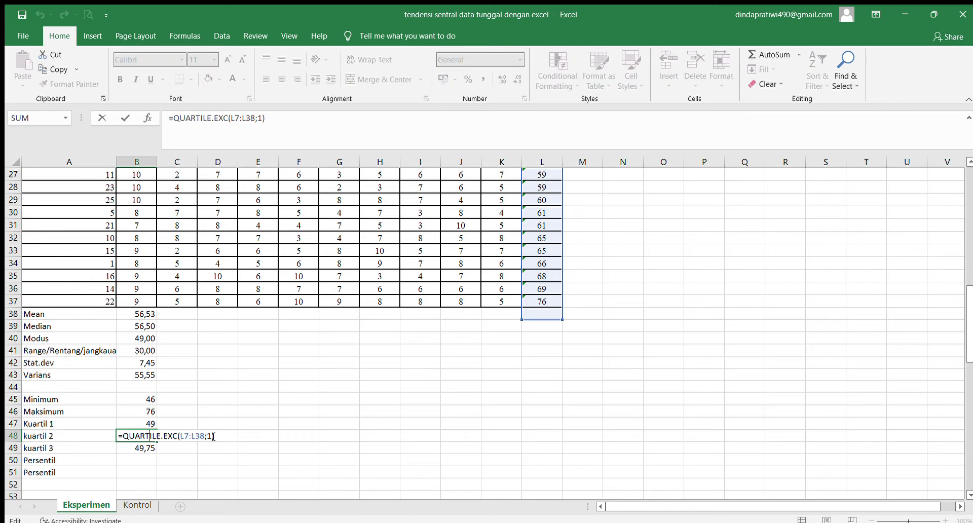
pyautogui.press('BackSpace')
pyautogui.write('2')
pyautogui.press('Return')
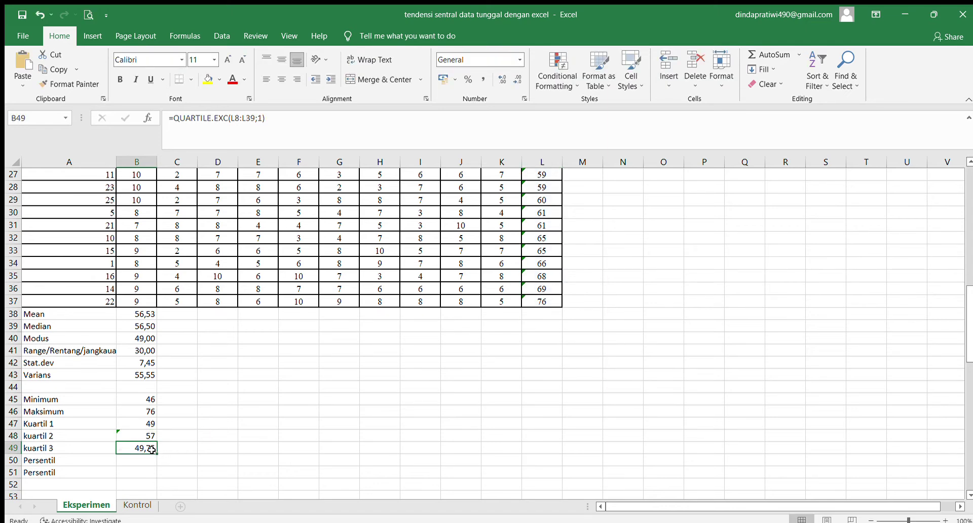
# - Set the quartile argument of the kuartil 3 formula in B49 to 3
pyautogui.doubleClick(147, 448)
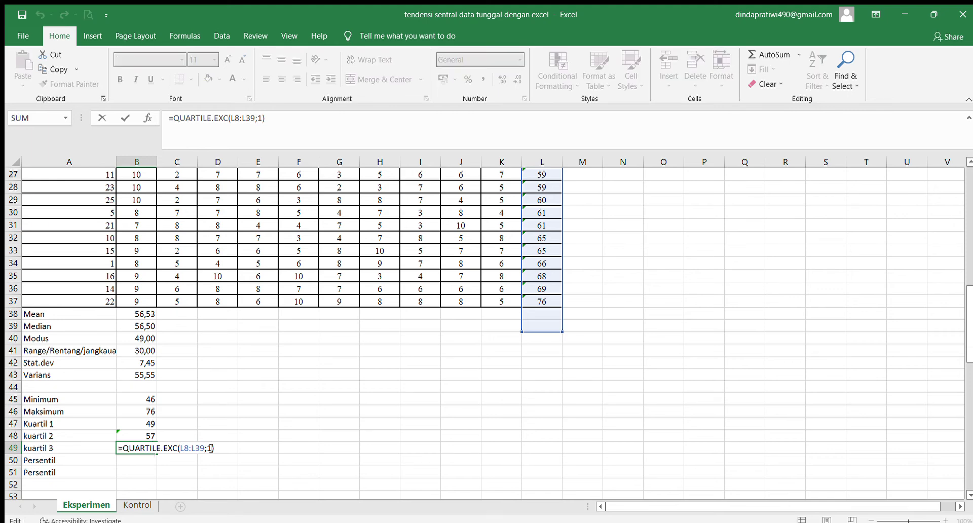
pyautogui.press('BackSpace')
pyautogui.write('3')
pyautogui.press('Return')
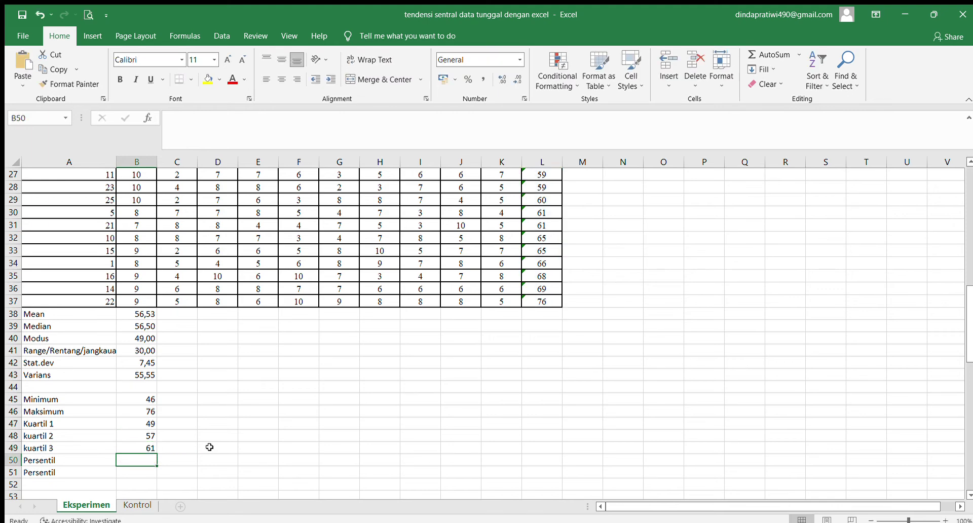
# - Re-enter 1 as the quartile argument of the Kuartil 1 formula in B47
pyautogui.click(141, 424)
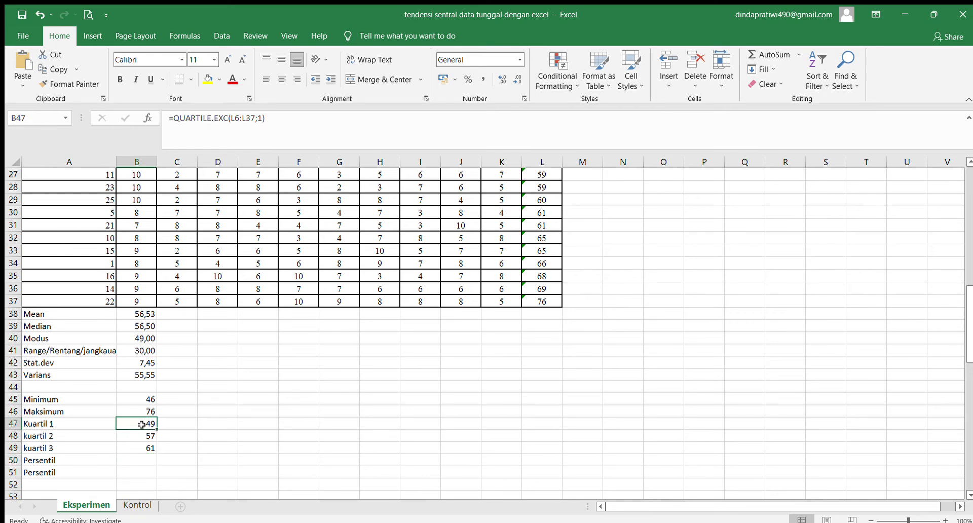
pyautogui.doubleClick(141, 424)
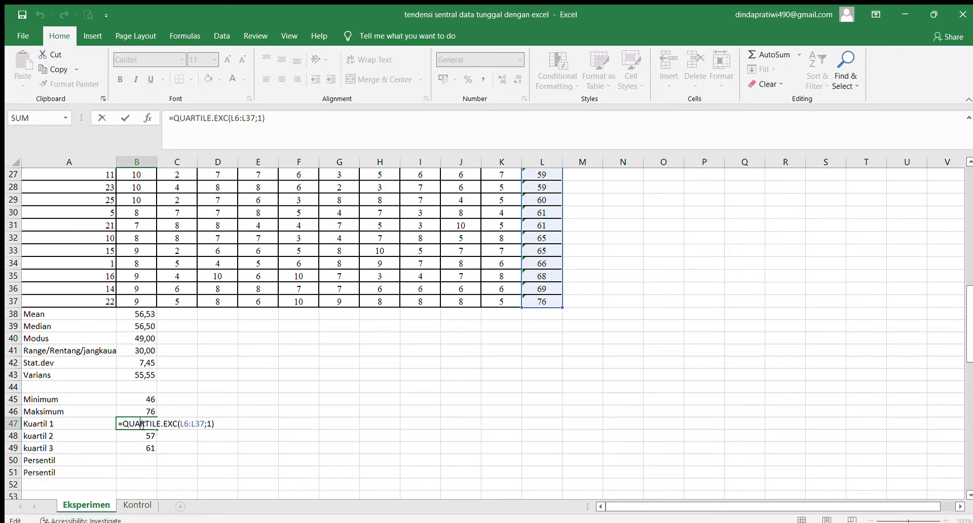
pyautogui.click(211, 424)
pyautogui.press('BackSpace')
pyautogui.write('1')
pyautogui.press('Return')
# - Calculate the first Persentil in B50 with the formula =PERCENTILE.EXC(L6:L37;25%)
pyautogui.click(130, 460)
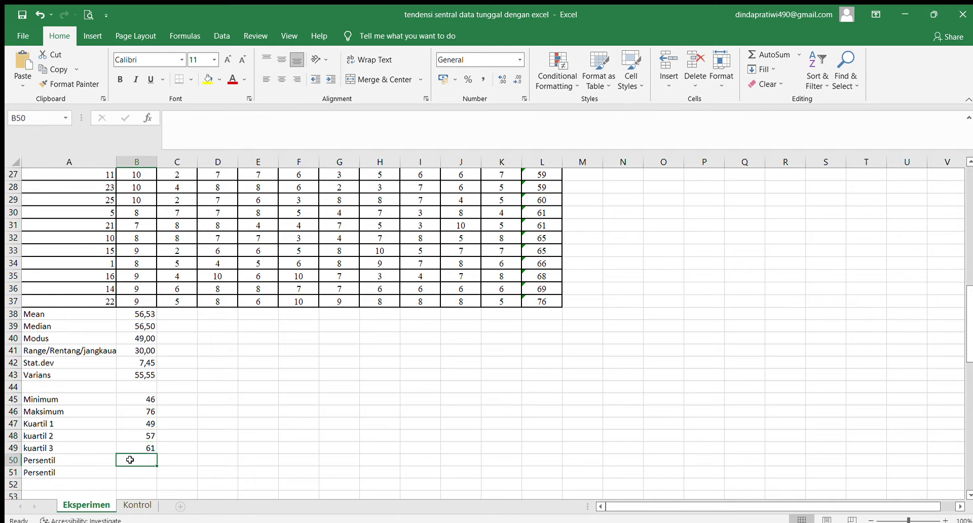
pyautogui.write('=pe')
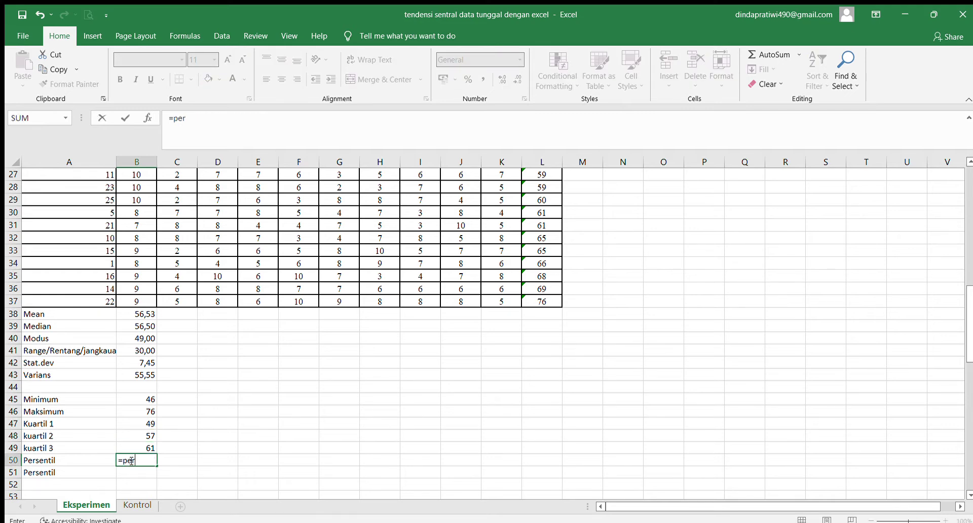
pyautogui.write('r')
pyautogui.press('Down')
pyautogui.press('Tab')
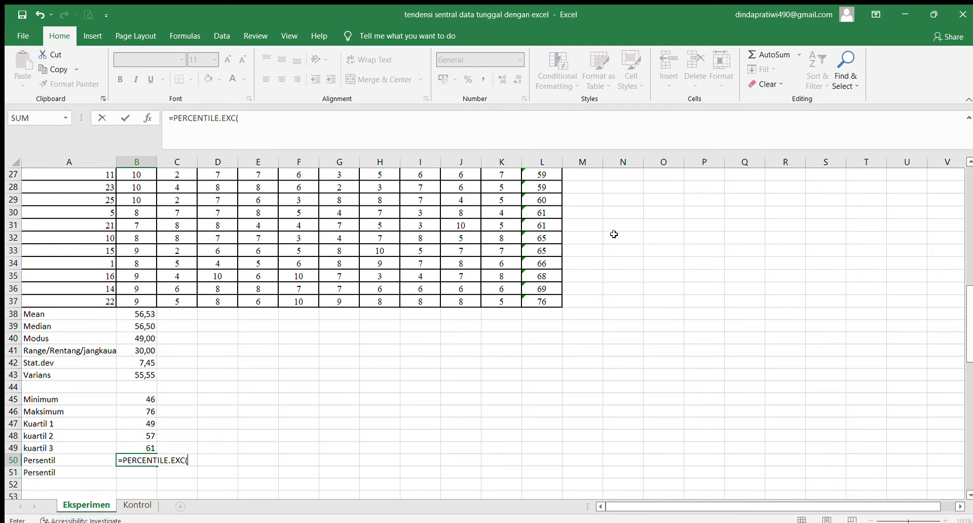
pyautogui.moveTo(557, 300); pyautogui.dragTo(543, 211)
pyautogui.write(';')
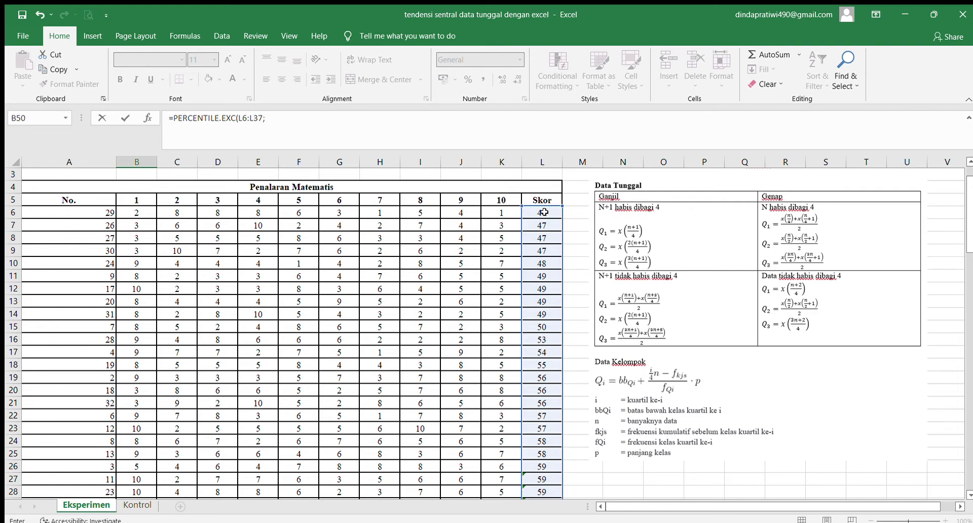
pyautogui.scroll(-10, 420, 365)
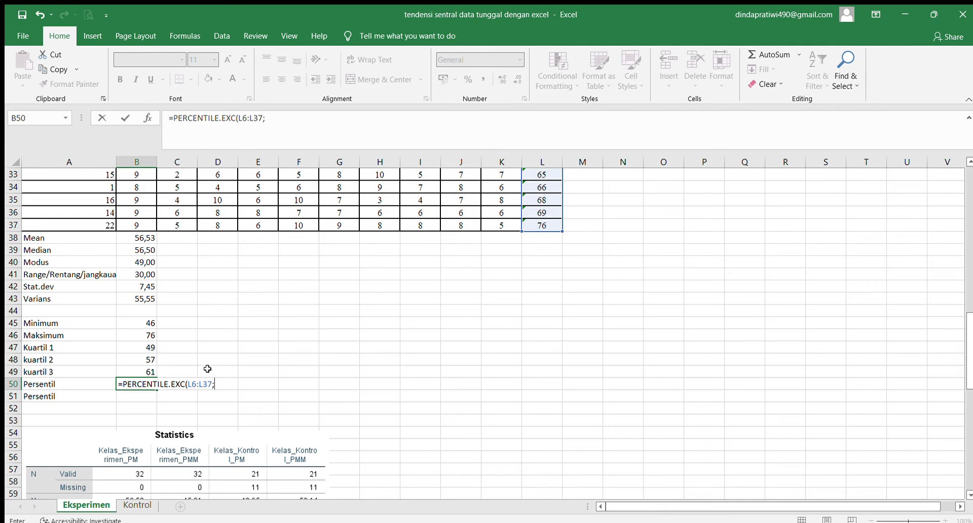
pyautogui.write('25%')
pyautogui.press('Return')
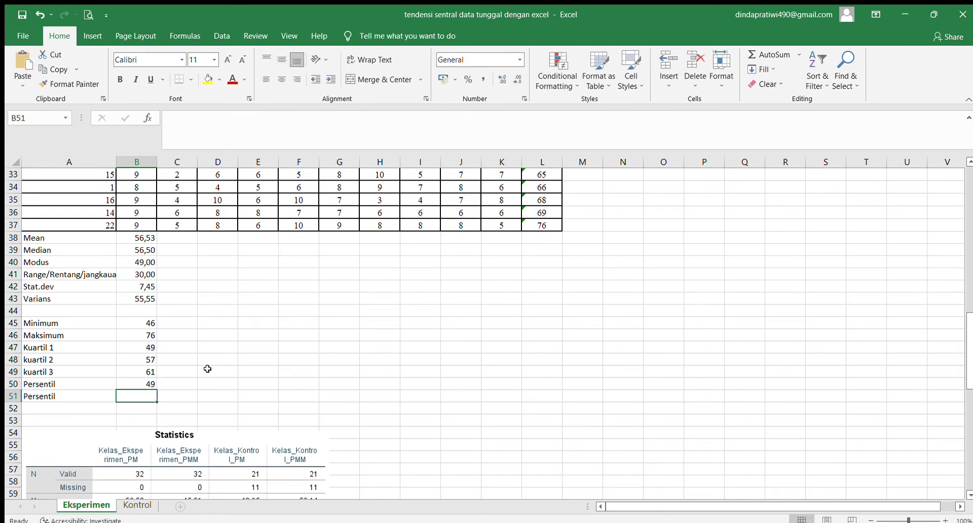
# - Fill the Kuartil 1 result in B47 and the first Persentil result in B50 with yellow
pyautogui.click(120, 346)
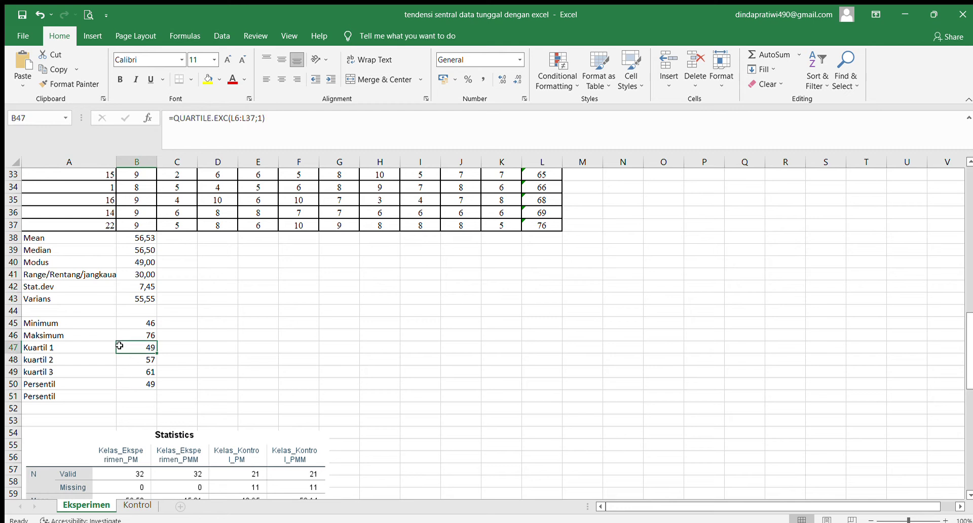
pyautogui.click(208, 79)
pyautogui.click(130, 386)
pyautogui.click(208, 79)
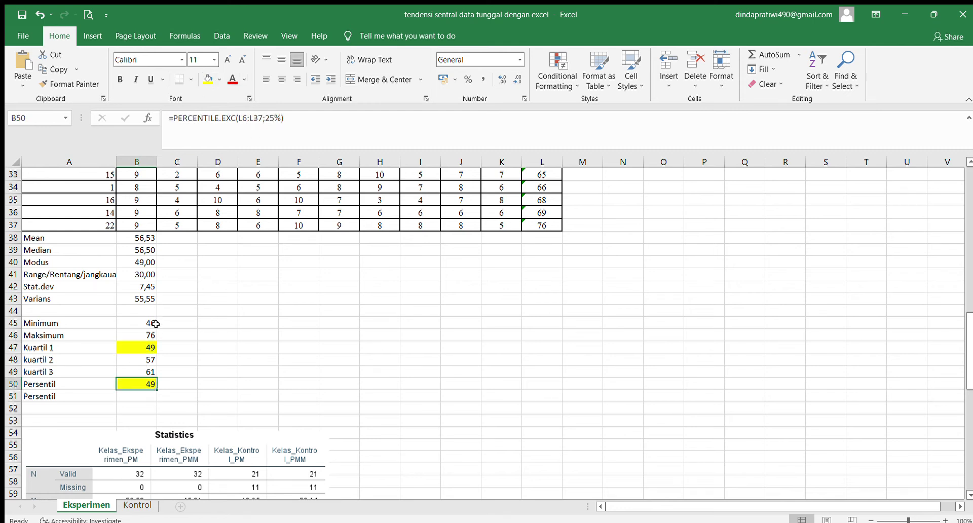
# - Re-enter the quartile arguments of the Kuartil 1 and kuartil 2 formulas as 1 in B47 and 2 in B48
pyautogui.doubleClick(148, 347)
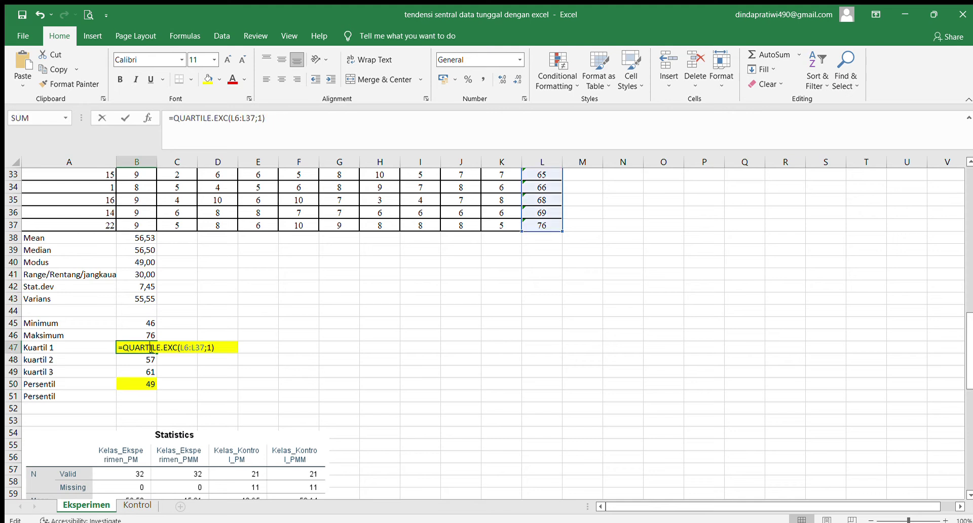
pyautogui.click(210, 348)
pyautogui.press('BackSpace')
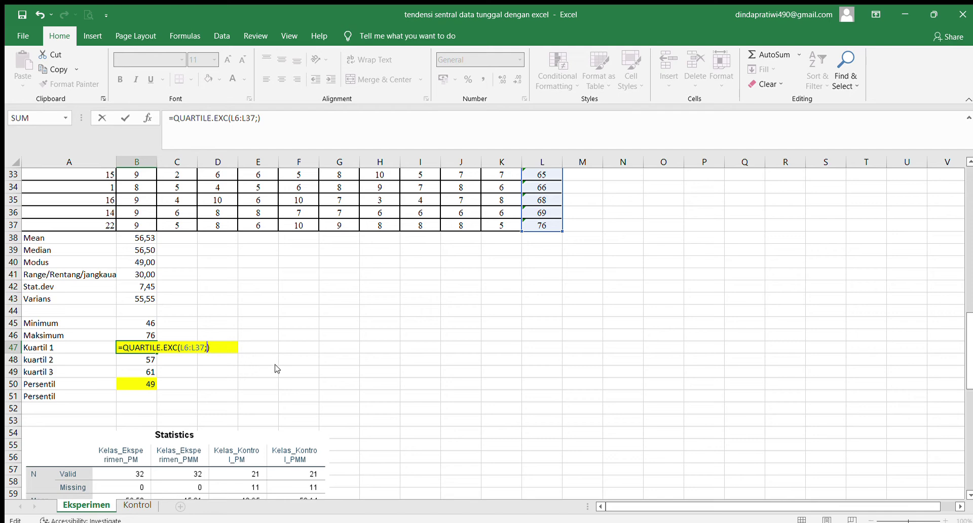
pyautogui.write('1')
pyautogui.press('Return')
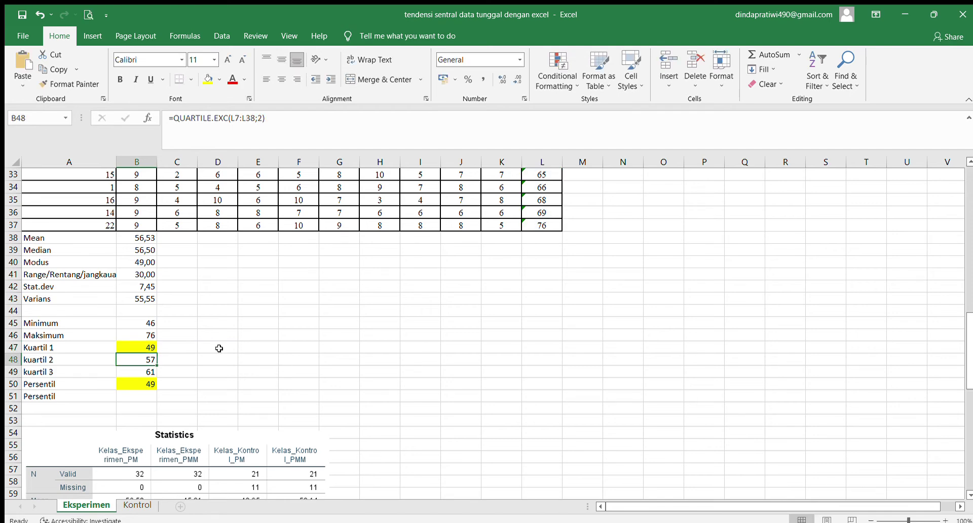
pyautogui.doubleClick(145, 360)
pyautogui.click(210, 359)
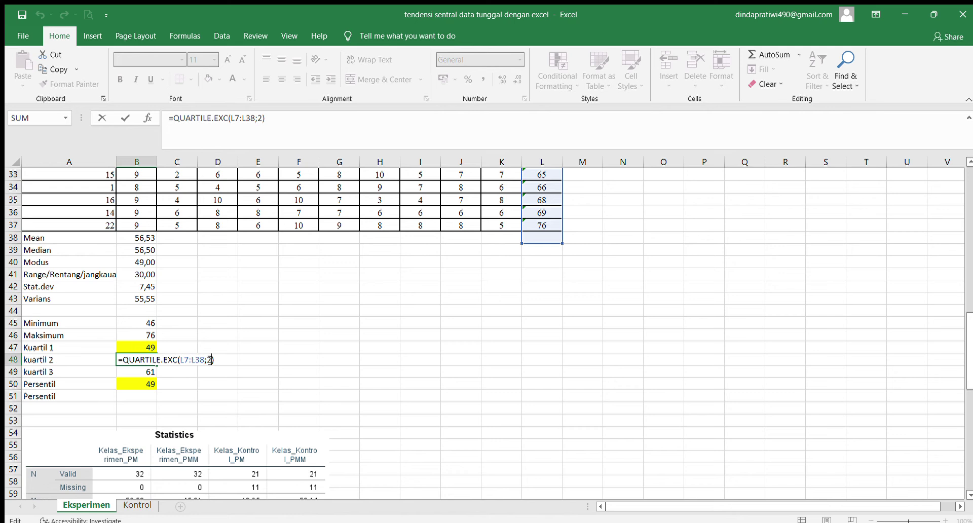
pyautogui.press('BackSpace')
pyautogui.write('2')
pyautogui.press('Return')
# - Rename the two Persentil labels in A50 and A51 as Persentil 25 and Persentil 50
pyautogui.doubleClick(96, 386)
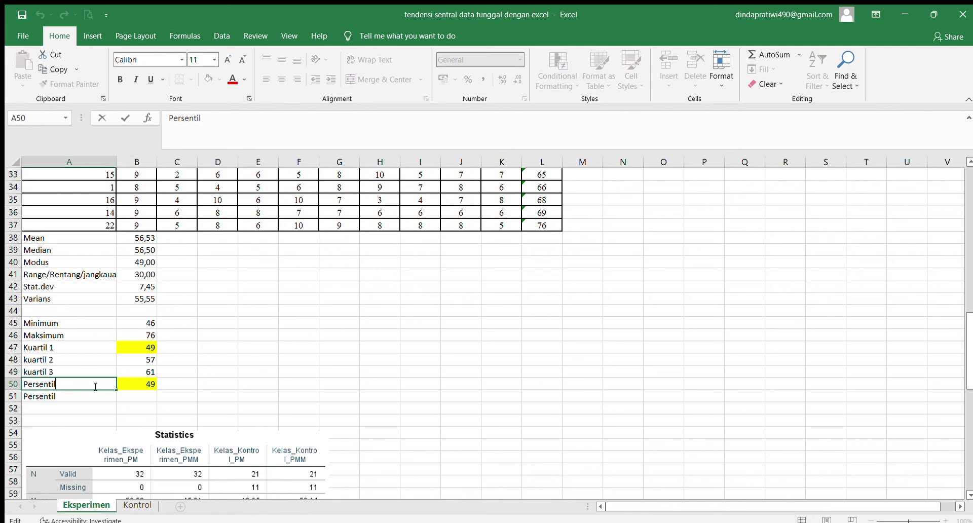
pyautogui.write('25')
pyautogui.press('Return')
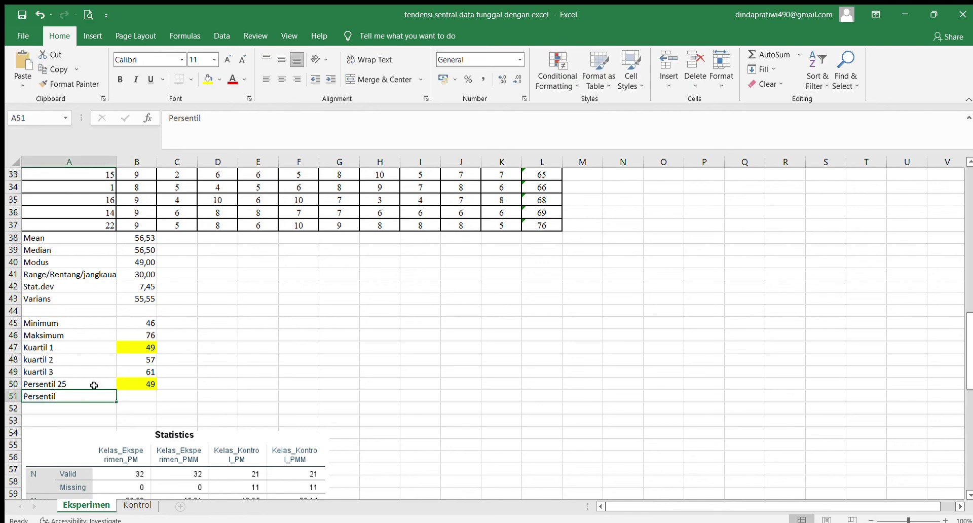
pyautogui.doubleClick(94, 397)
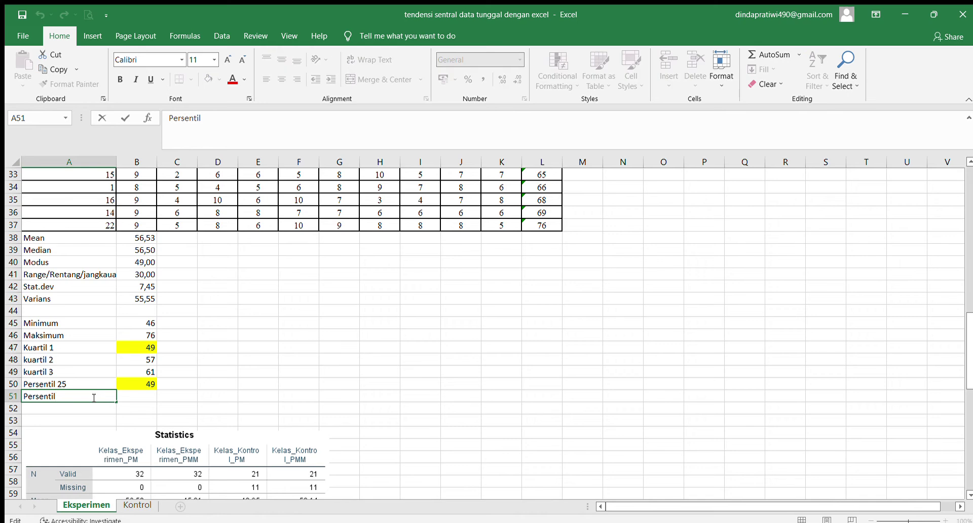
pyautogui.write('50')
# - Calculate Persentil 50 in B51 with the formula =PERCENTILE.EXC(L6:L37;0,5)
pyautogui.click(138, 395)
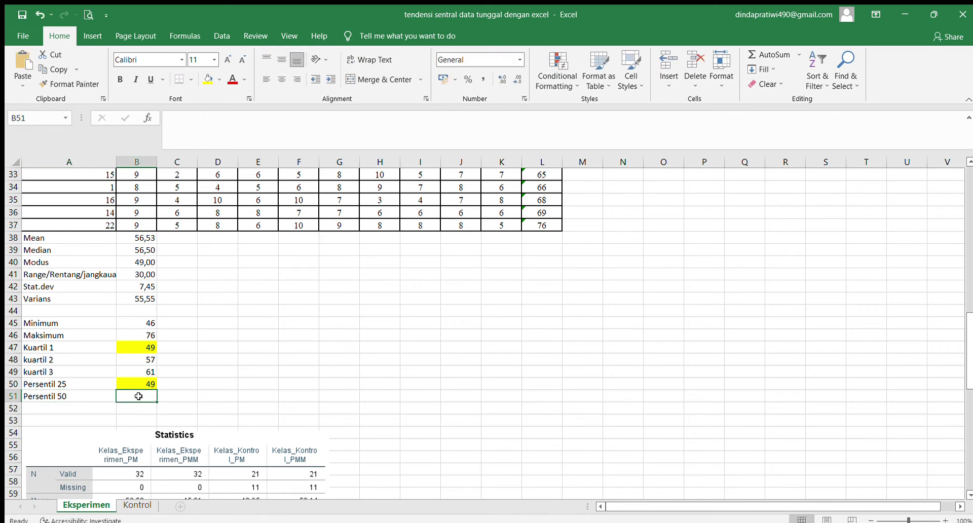
pyautogui.write('=perce')
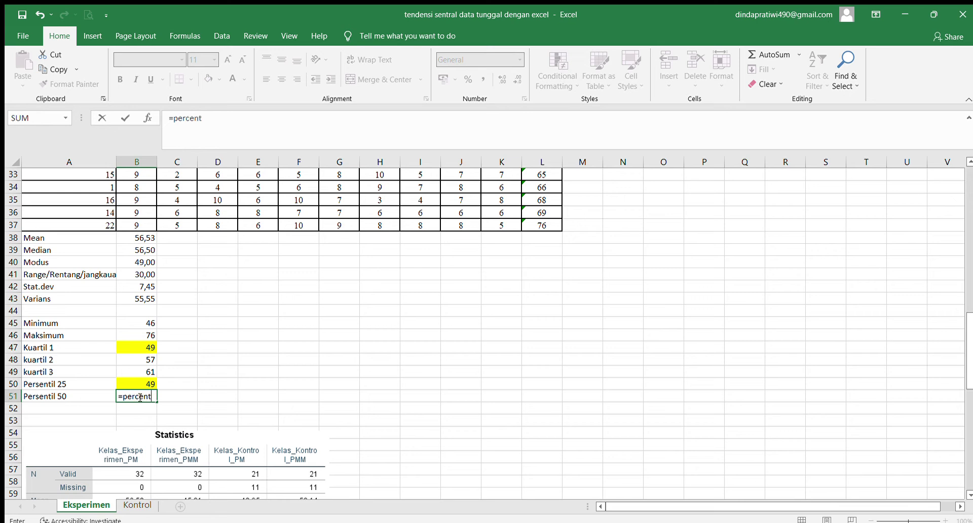
pyautogui.write('nt')
pyautogui.press('Tab')
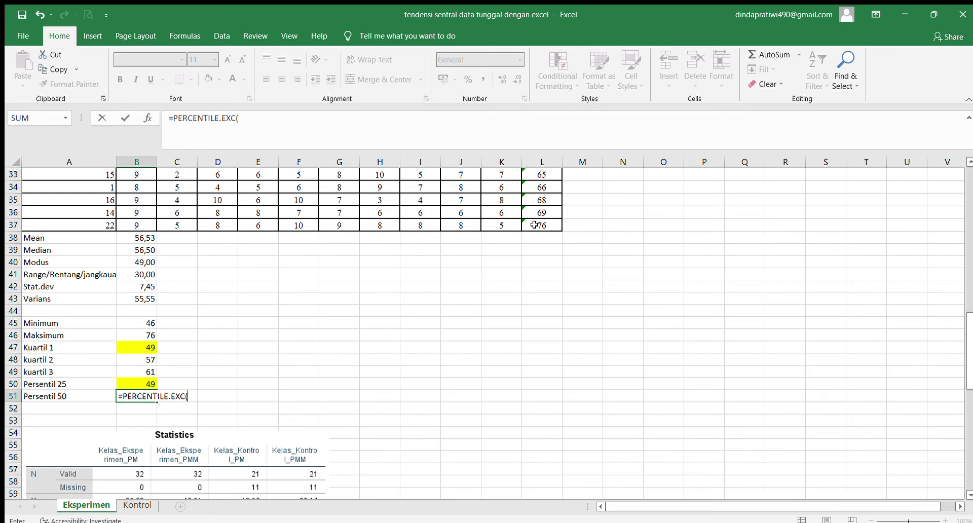
pyautogui.moveTo(534, 225)
pyautogui.mouseDown()
pyautogui.moveTo(531, 113)
pyautogui.moveTo(538, 208)
pyautogui.mouseUp()
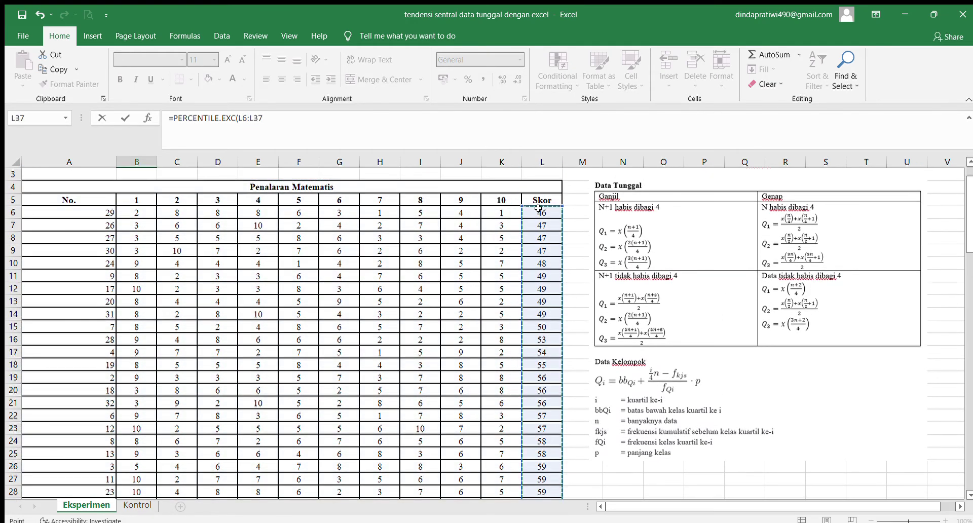
pyautogui.write(';')
pyautogui.scroll(-9, 333, 387)
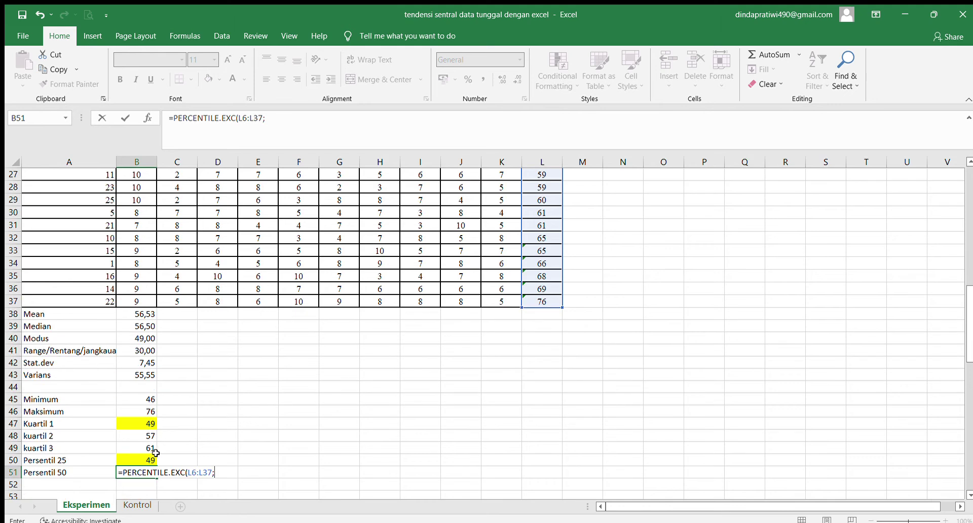
pyautogui.write('5')
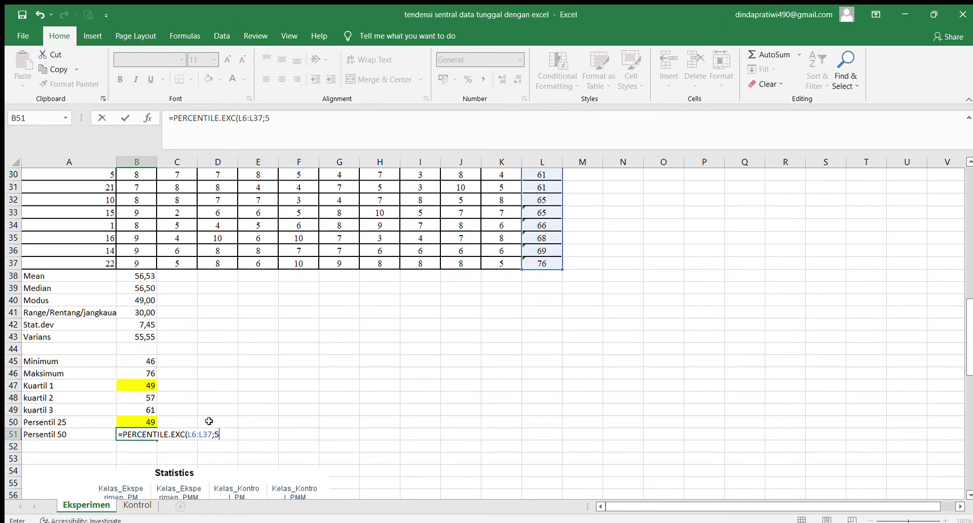
pyautogui.write('0%')
pyautogui.press('BackSpace')
pyautogui.press('BackSpace')
pyautogui.press('BackSpace')
pyautogui.write('0,5')
pyautogui.press('Return')
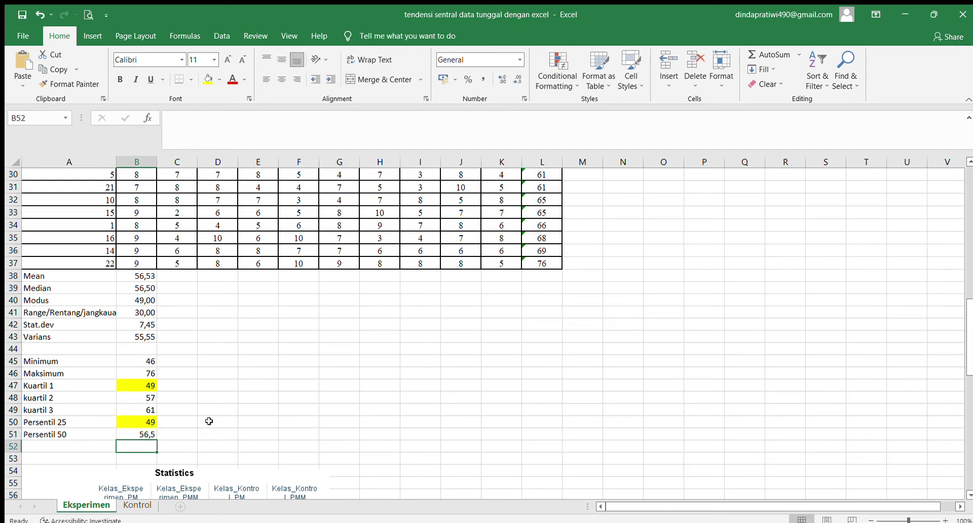
# - Change the percentile argument of the Persentil 50 formula in B51 to 50%
pyautogui.click(143, 397)
pyautogui.click(137, 434)
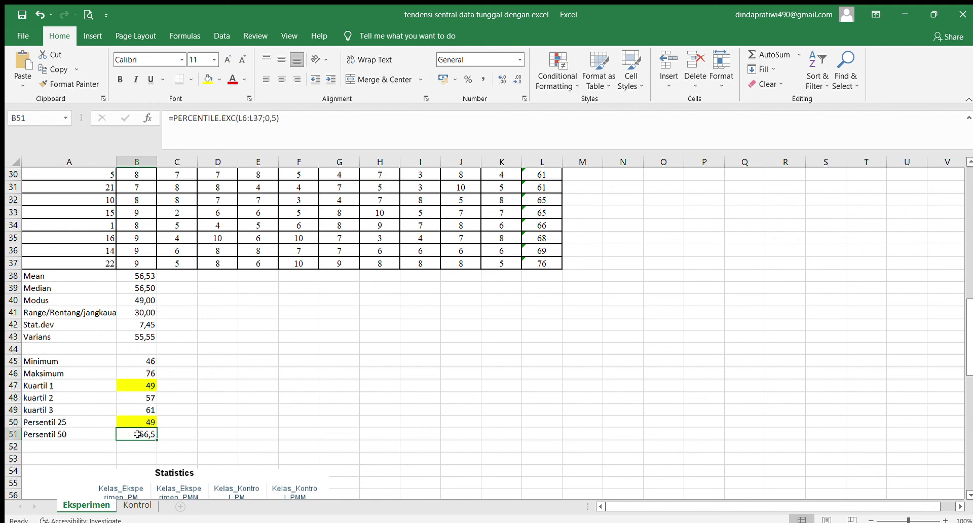
pyautogui.click(273, 118)
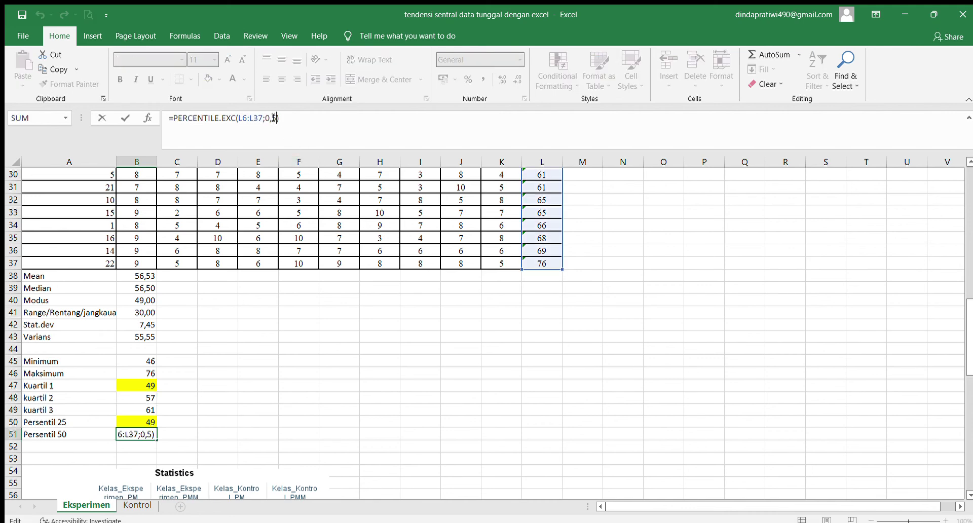
pyautogui.press('BackSpace')
pyautogui.press('BackSpace')
pyautogui.press('BackSpace')
pyautogui.write('50%')
pyautogui.press('Return')
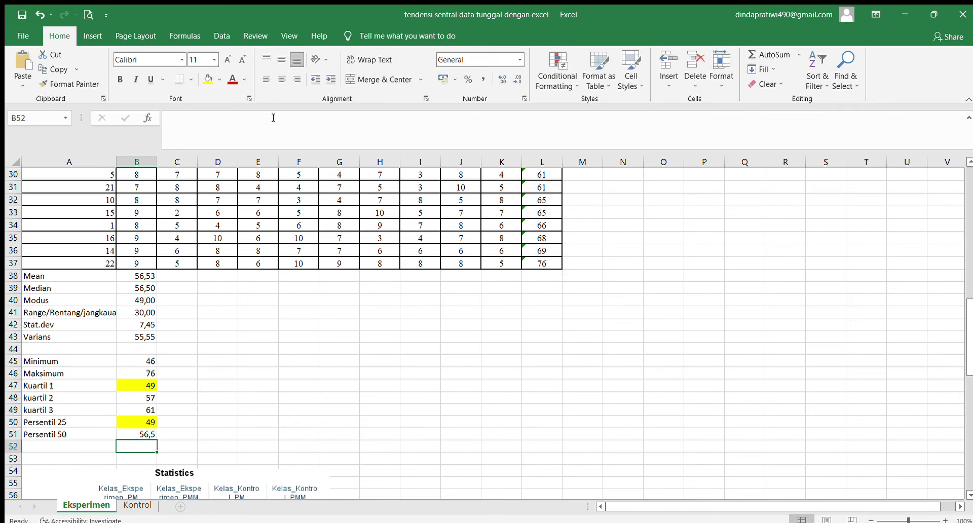
# - Compare the kuartil 2 and Persentil 50 formulas and review the Mean to Varians results in A38:B43
pyautogui.click(145, 398)
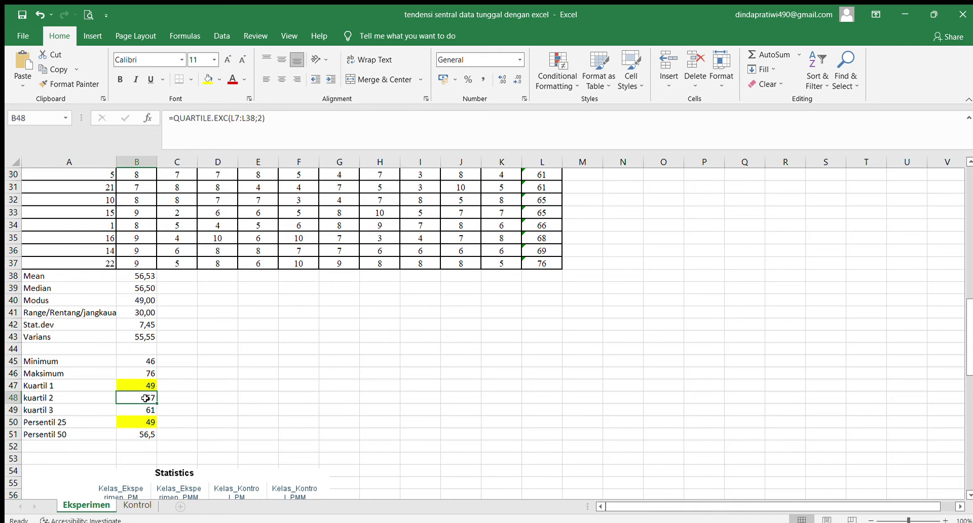
pyautogui.click(147, 431)
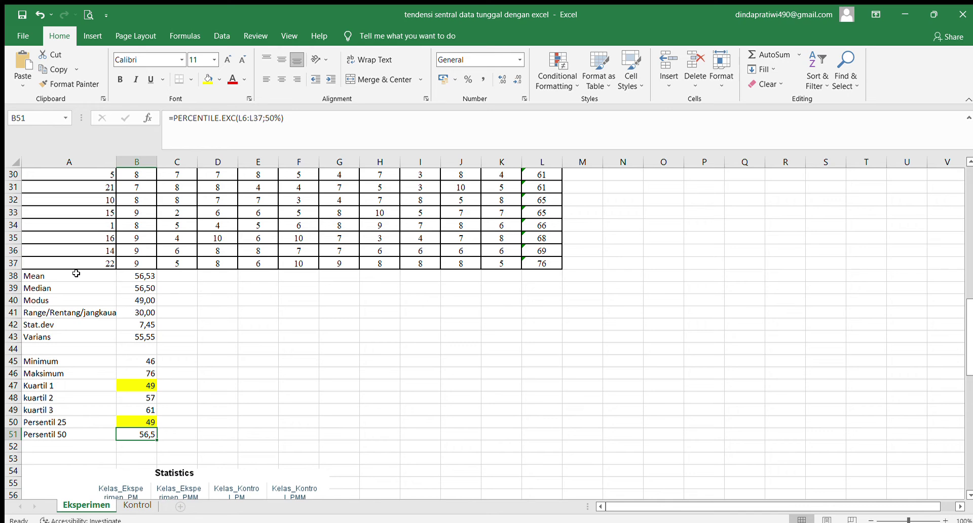
pyautogui.moveTo(76, 274); pyautogui.dragTo(134, 332)
pyautogui.scroll(2, 128, 327)
pyautogui.scroll(-2, 140, 318)
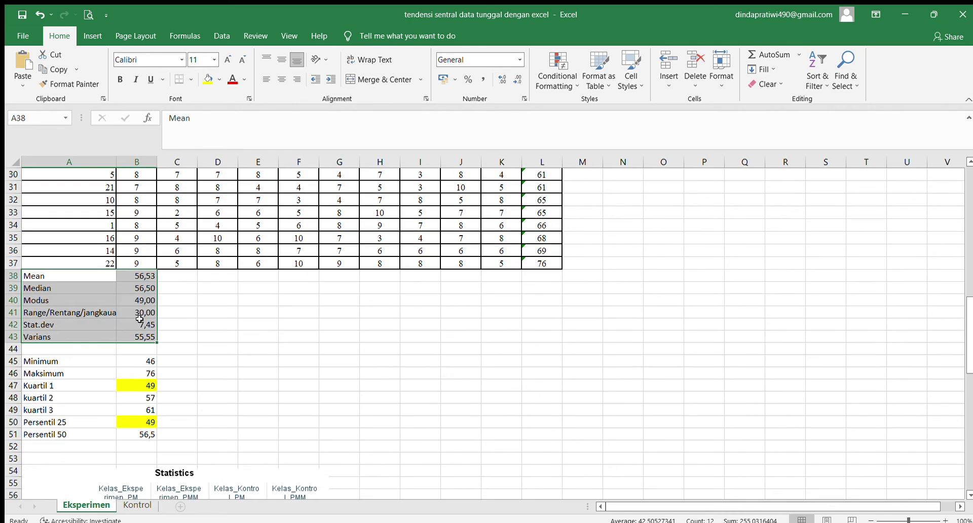
# - Format the Mean to Varians results in A38:B43 with a light green fill and borders around all cells
pyautogui.moveTo(69, 274); pyautogui.dragTo(127, 338)
pyautogui.click(208, 80)
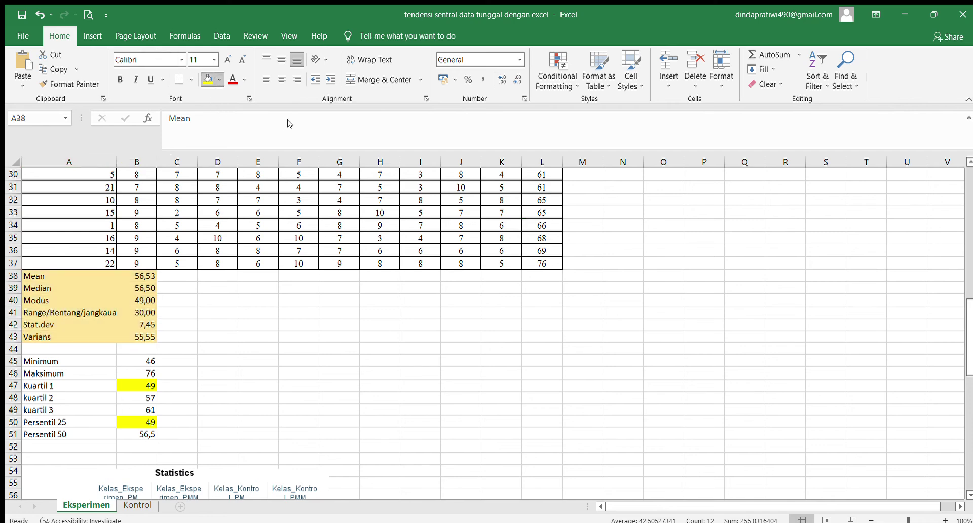
pyautogui.hotkey('ctrl', 'z')
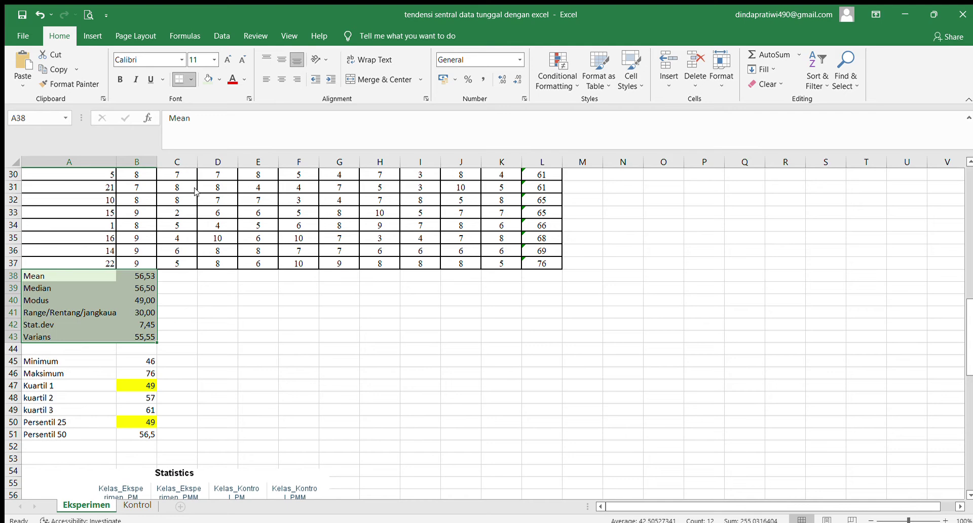
pyautogui.click(188, 396)
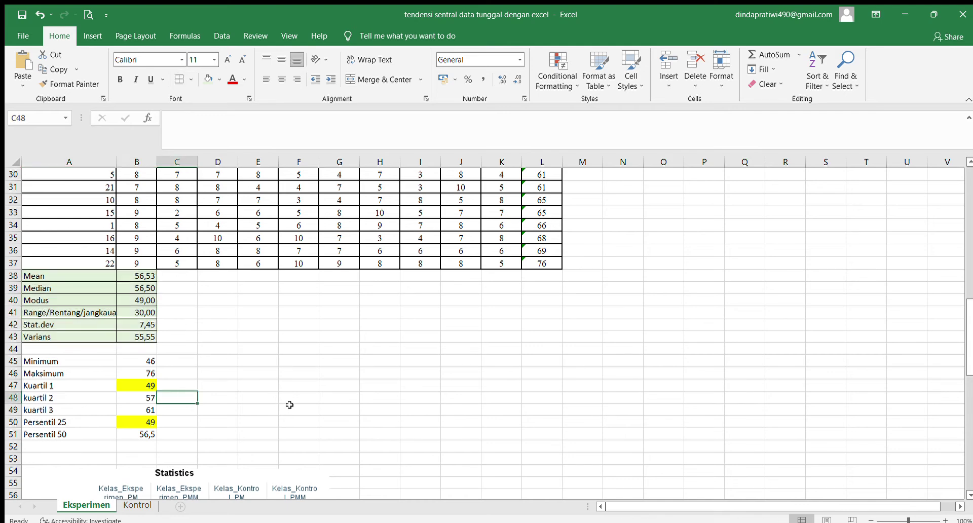
# - Move the Statistics picture up beside the results so it starts around row 38 and spans about columns E to L
pyautogui.scroll(-4, 292, 402)
pyautogui.scroll(3, 292, 400)
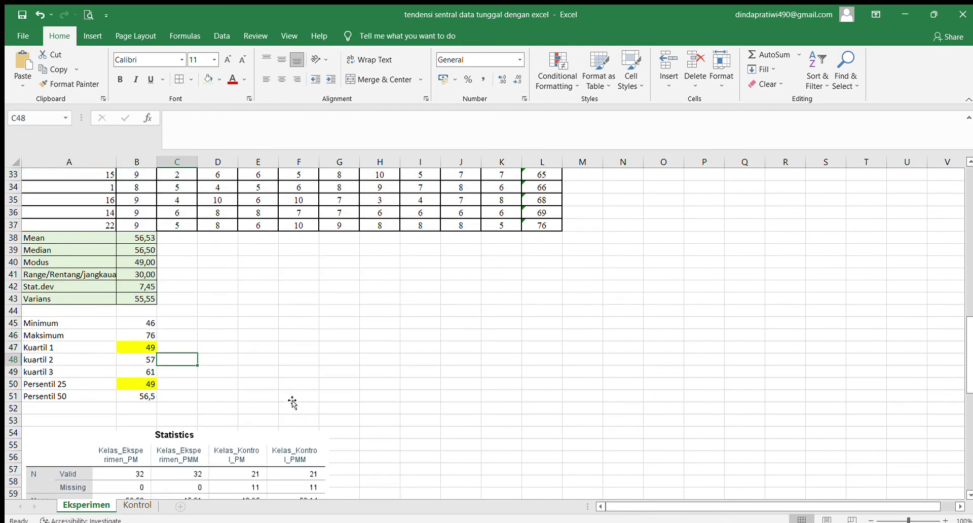
pyautogui.scroll(-2, 290, 397)
pyautogui.moveTo(223, 438); pyautogui.dragTo(433, 267)
pyautogui.scroll(4, 500, 310)
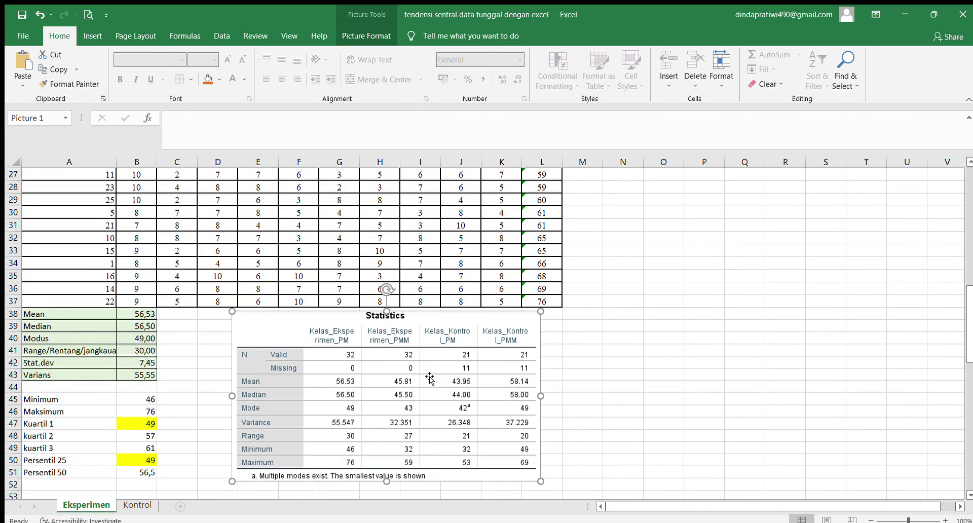
# - Draw a rectangle about 6,44 cm high and 7,11 cm wide over the Statistics picture, covering every column except Kelas_Eksperimen_PM
pyautogui.scroll(7, 345, 209)
pyautogui.scroll(2, 378, 271)
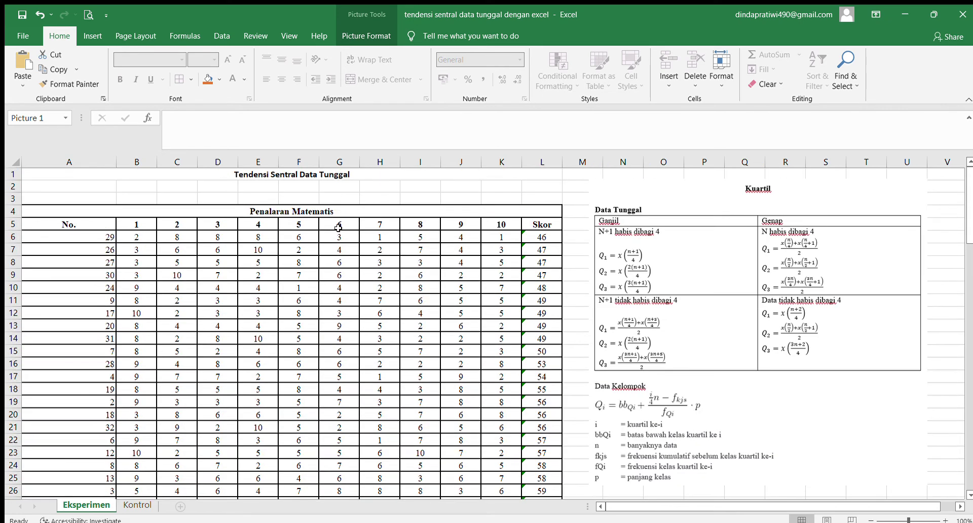
pyautogui.scroll(-9, 323, 304)
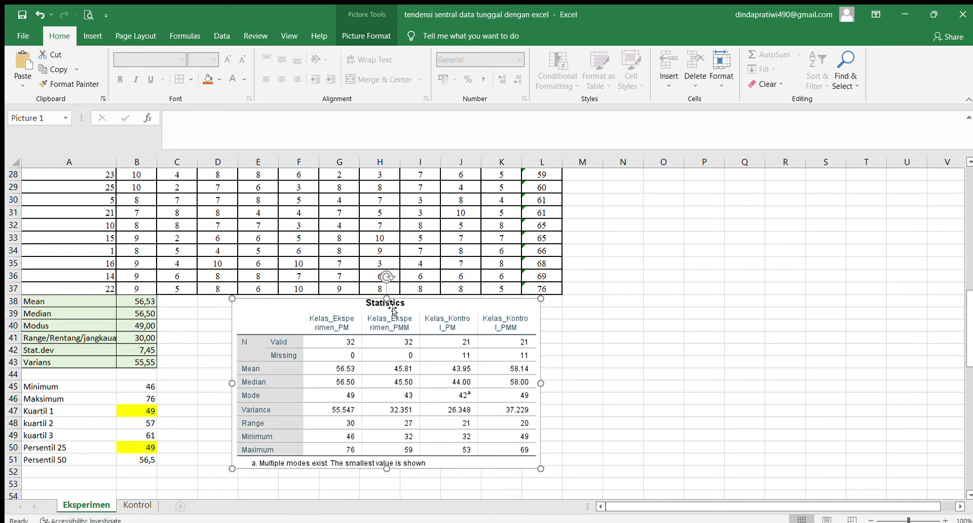
pyautogui.click(93, 35)
pyautogui.click(192, 54)
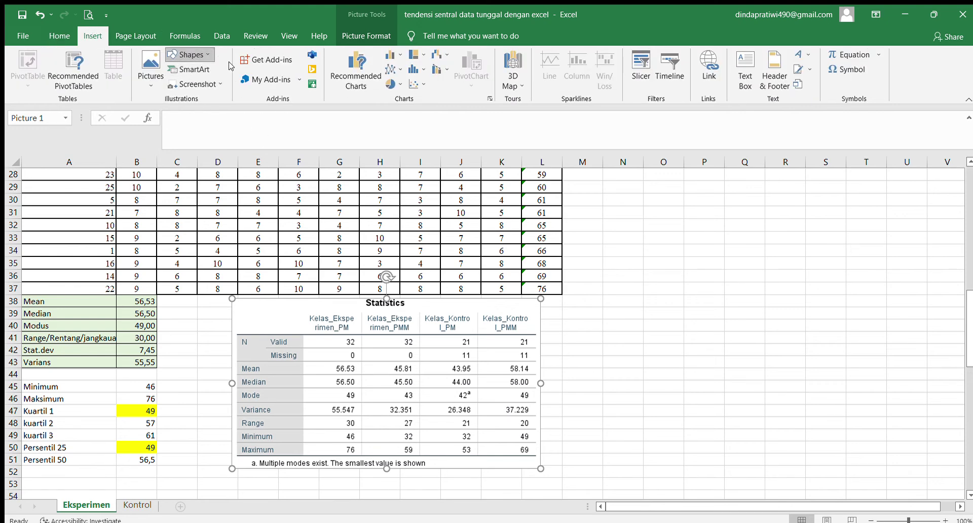
pyautogui.click(211, 83)
pyautogui.moveTo(370, 303)
pyautogui.mouseDown()
pyautogui.moveTo(407, 375)
pyautogui.moveTo(514, 461)
pyautogui.moveTo(541, 456)
pyautogui.mouseUp()
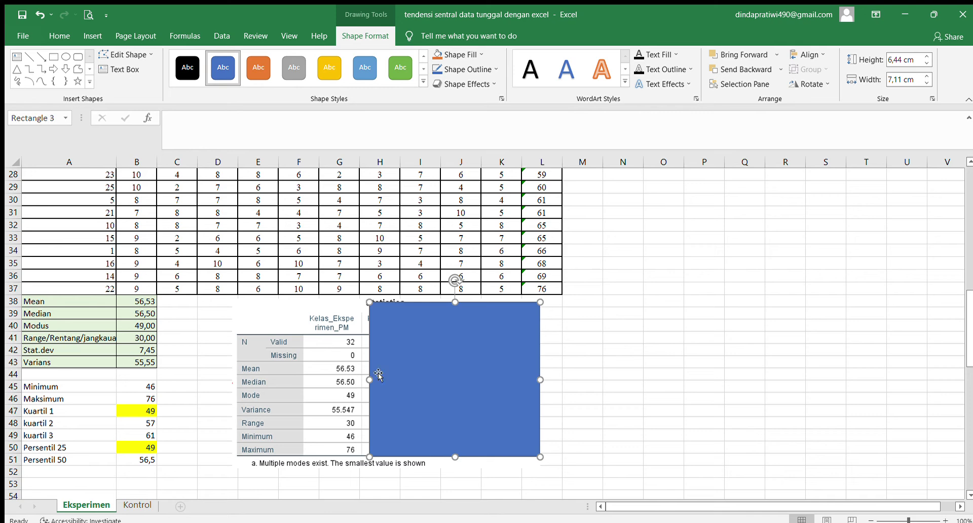
pyautogui.click(336, 345)
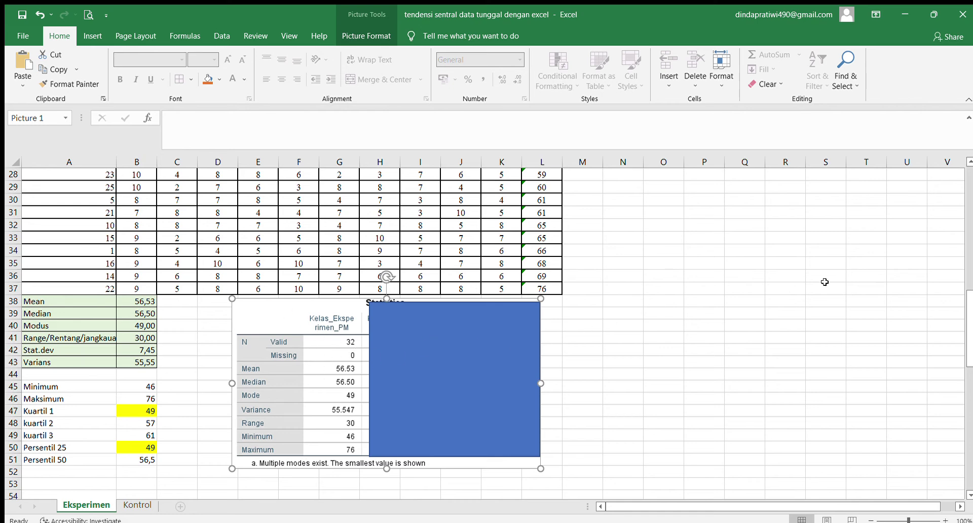
# - Move the blue rectangle and the Statistics picture down to about rows 53 to 67, just above the paragraph in row 69
pyautogui.moveTo(970, 310); pyautogui.dragTo(970, 393)
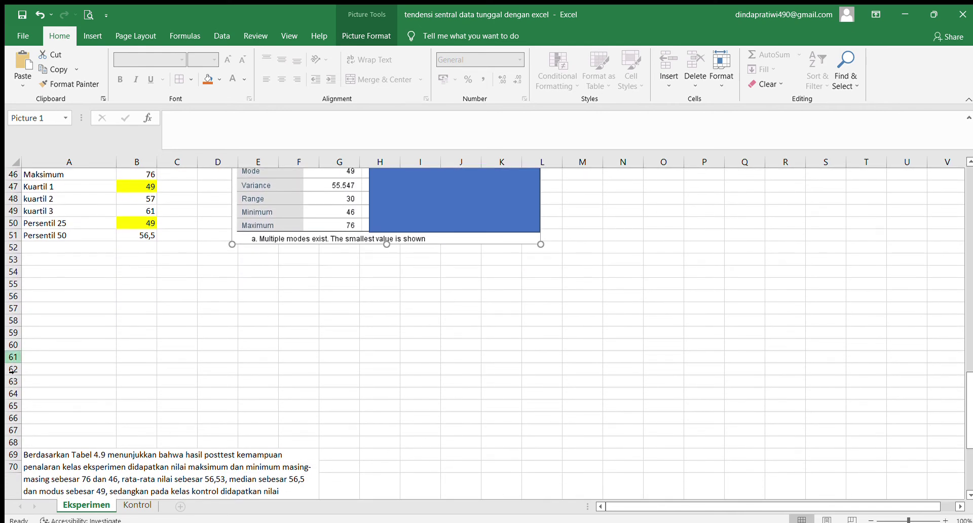
pyautogui.click(418, 225)
pyautogui.moveTo(418, 226); pyautogui.dragTo(424, 415)
pyautogui.moveTo(344, 214); pyautogui.dragTo(350, 400)
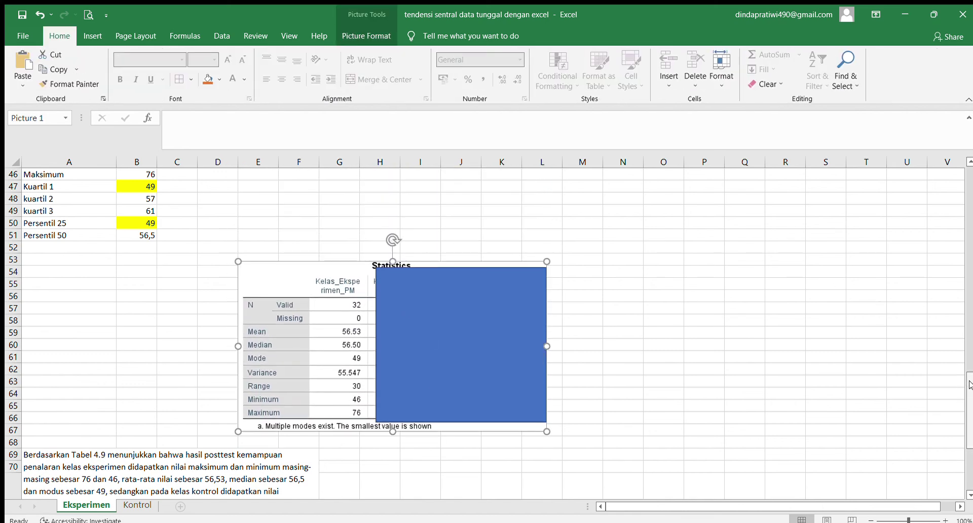
# - Move the blue rectangle off the Statistics picture to the empty area around columns M to P
pyautogui.scroll(-3, 958, 375)
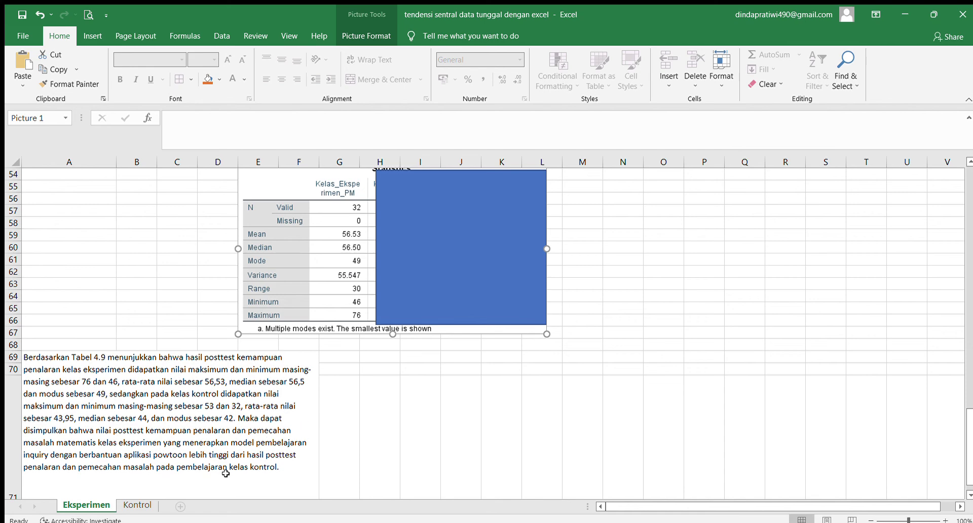
pyautogui.moveTo(442, 249); pyautogui.dragTo(621, 245)
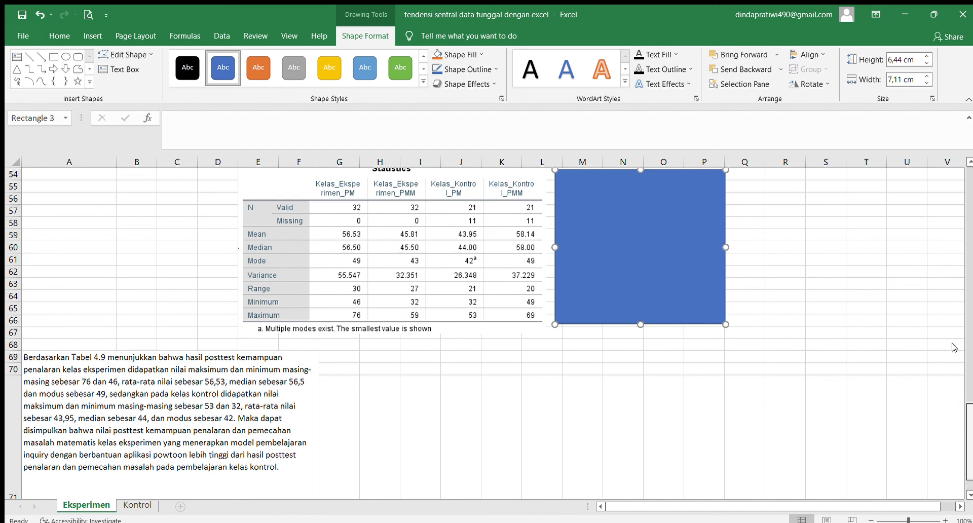
pyautogui.scroll(5, 956, 337)
pyautogui.scroll(12, 959, 250)
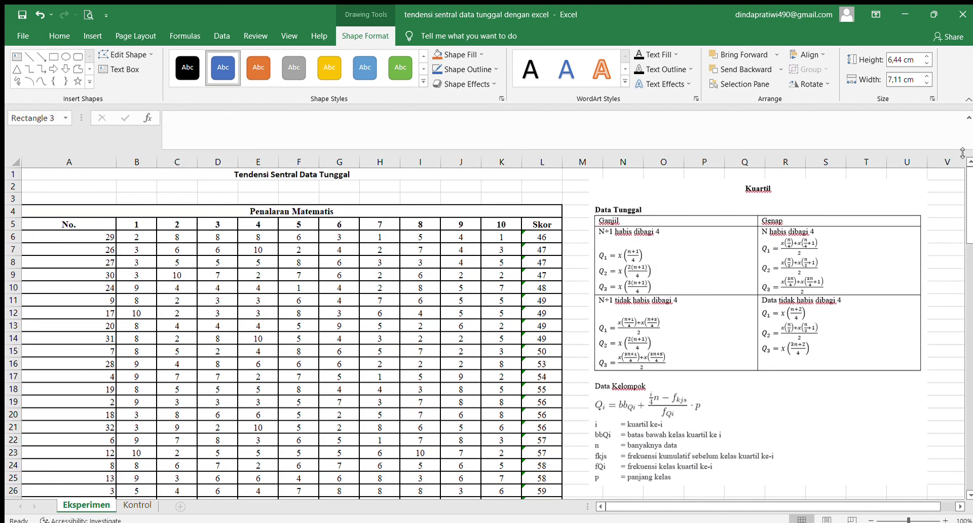